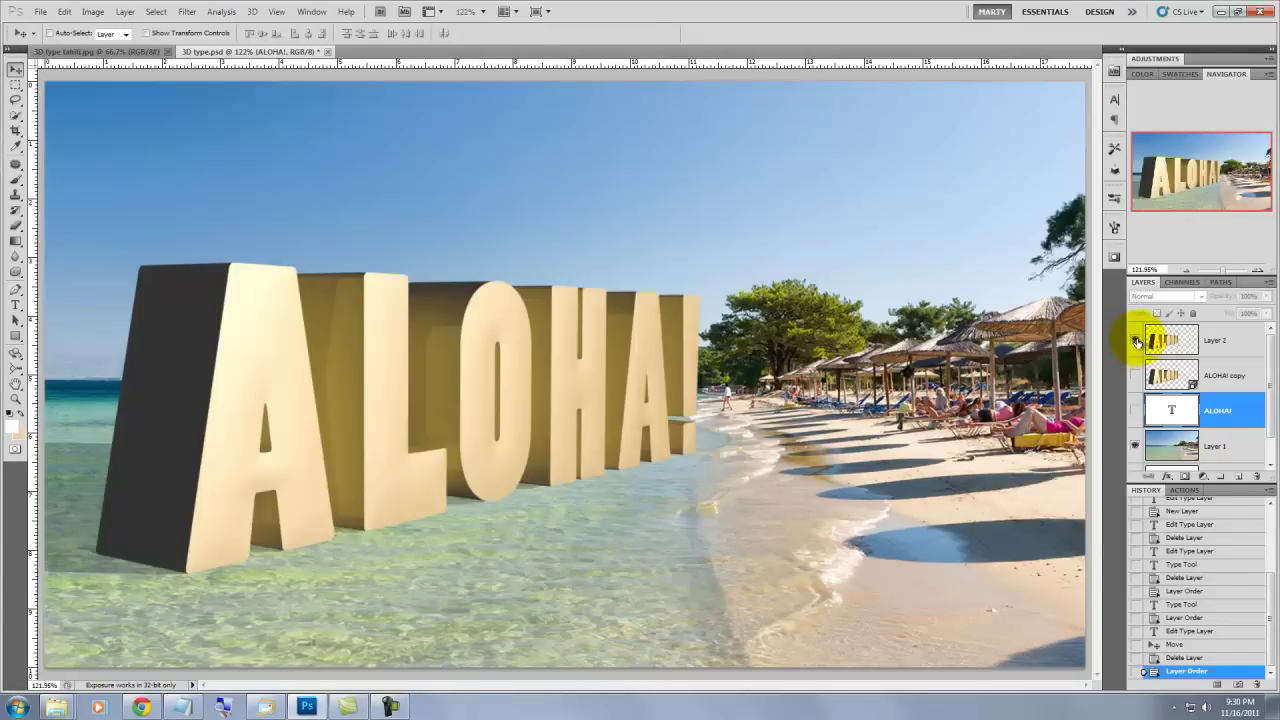
# Hide Layer 2, which holds the finished 3D ALOHA! letters
pyautogui.click(1137, 342)
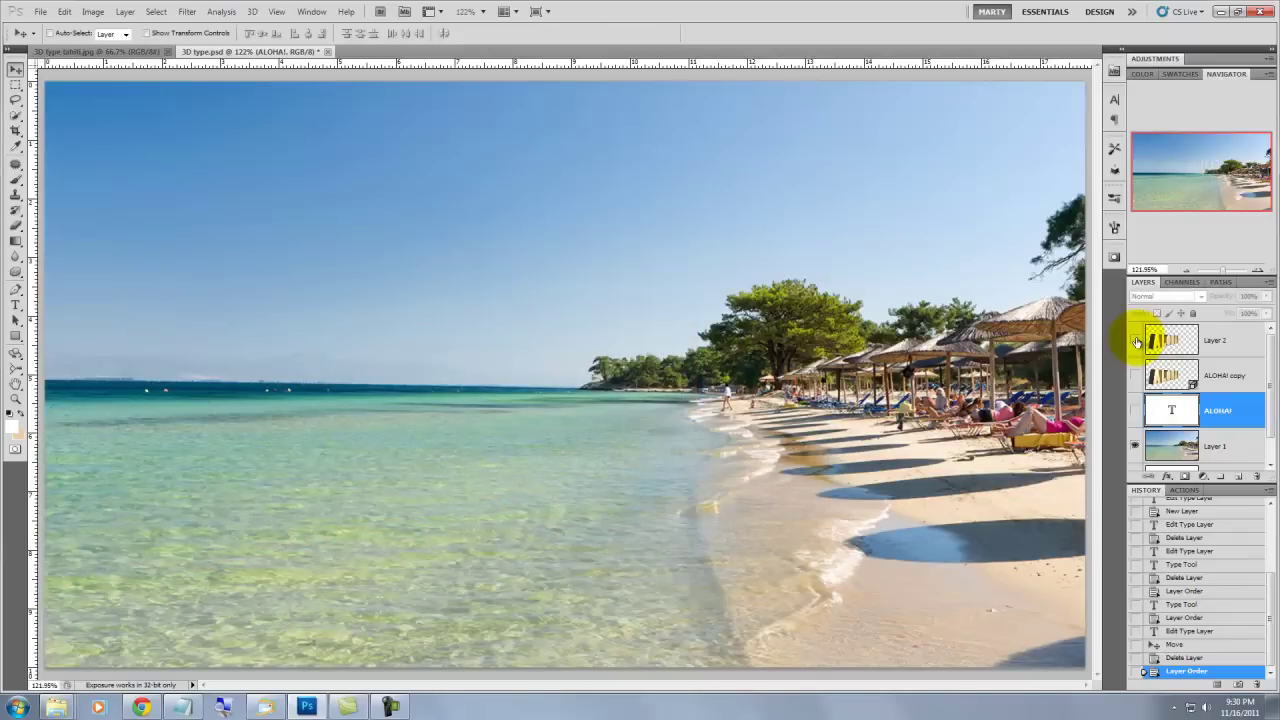
# Type ALOHA! on the sky and move it down and left over the horizon
pyautogui.press('t')
pyautogui.click(225, 309)
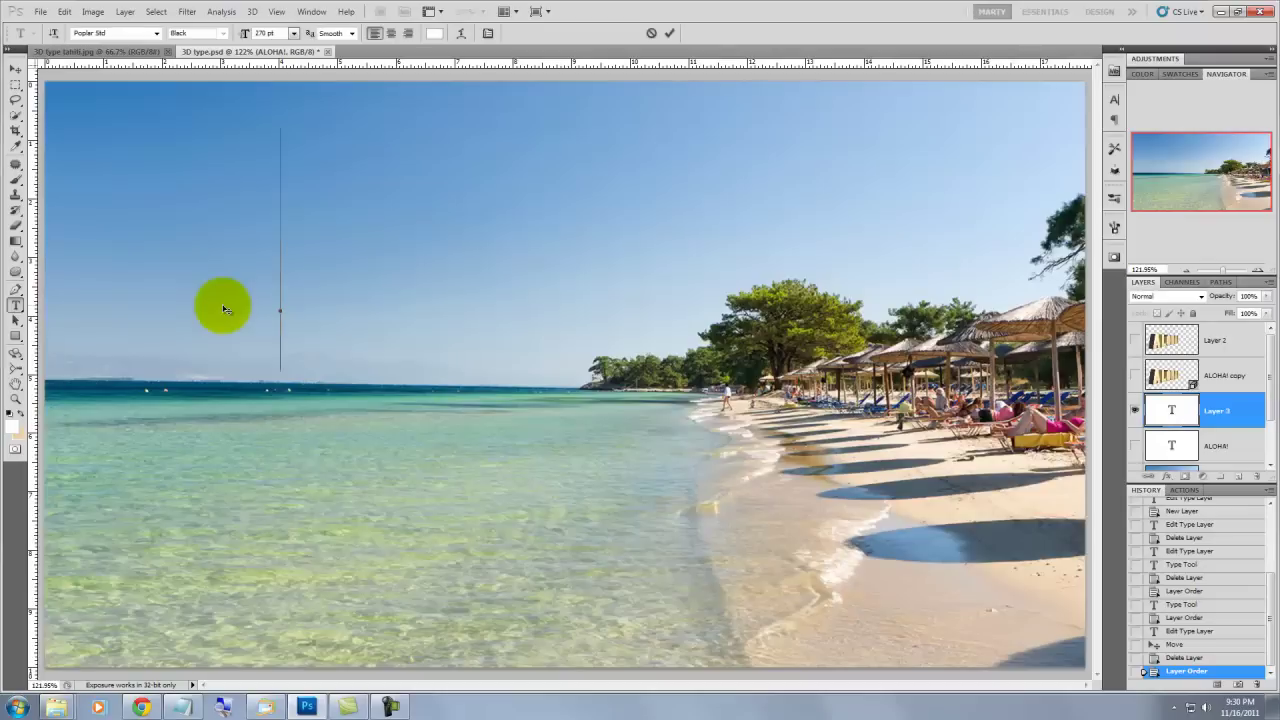
pyautogui.write('AL')
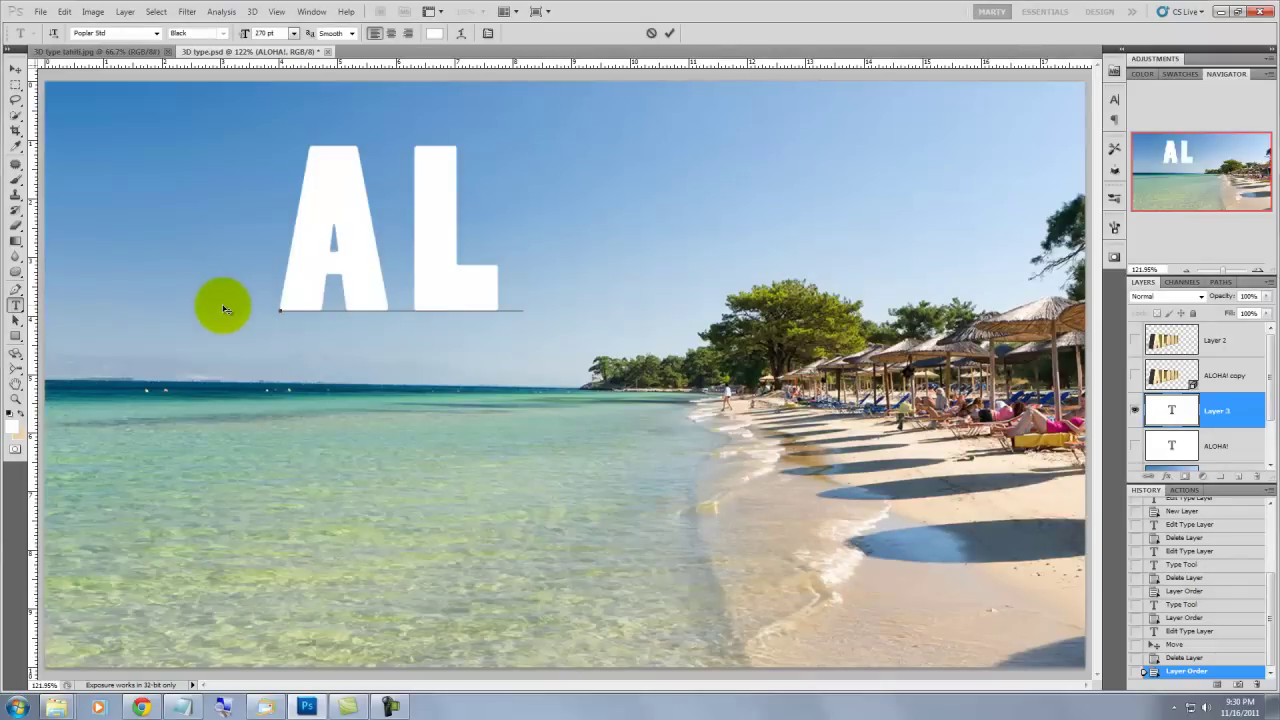
pyautogui.write('OHA!')
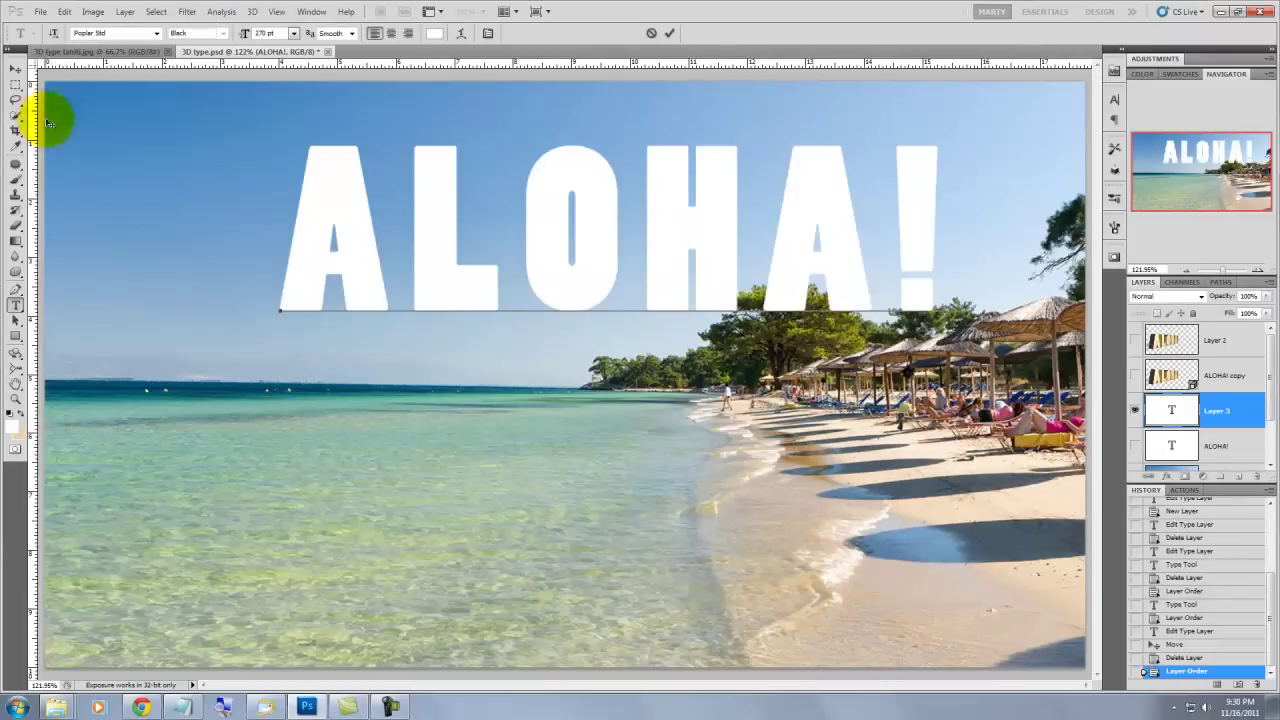
pyautogui.click(15, 68)
pyautogui.moveTo(556, 235); pyautogui.dragTo(495, 368)
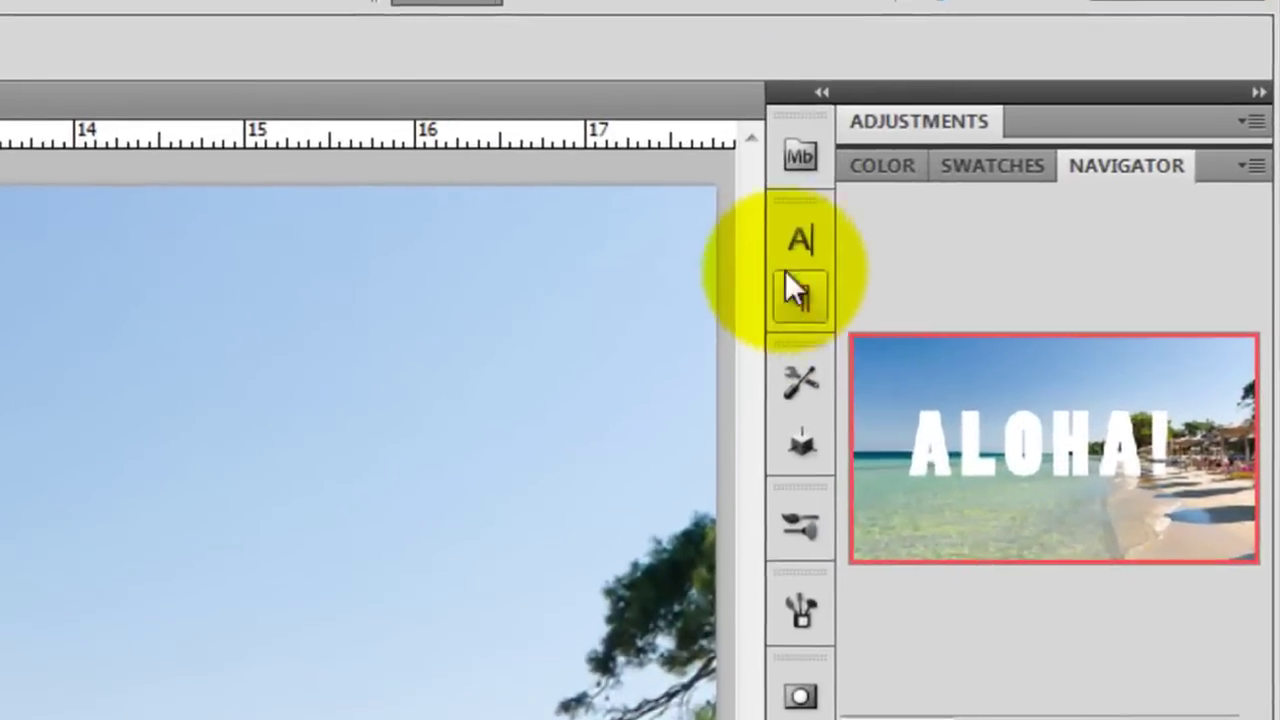
pyautogui.click(1114, 99)
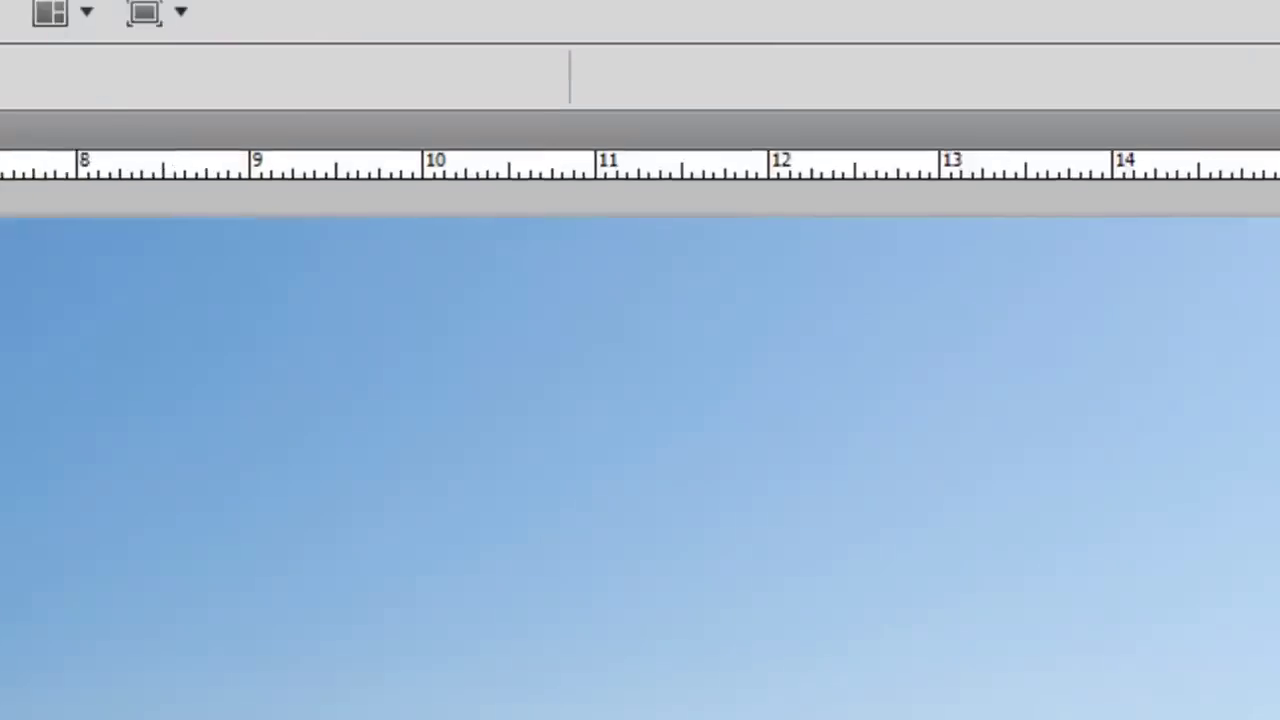
# Convert the ALOHA! text layer with 3D > Repoussé > Text Layer, agreeing to rasterize
pyautogui.click(121, 35)
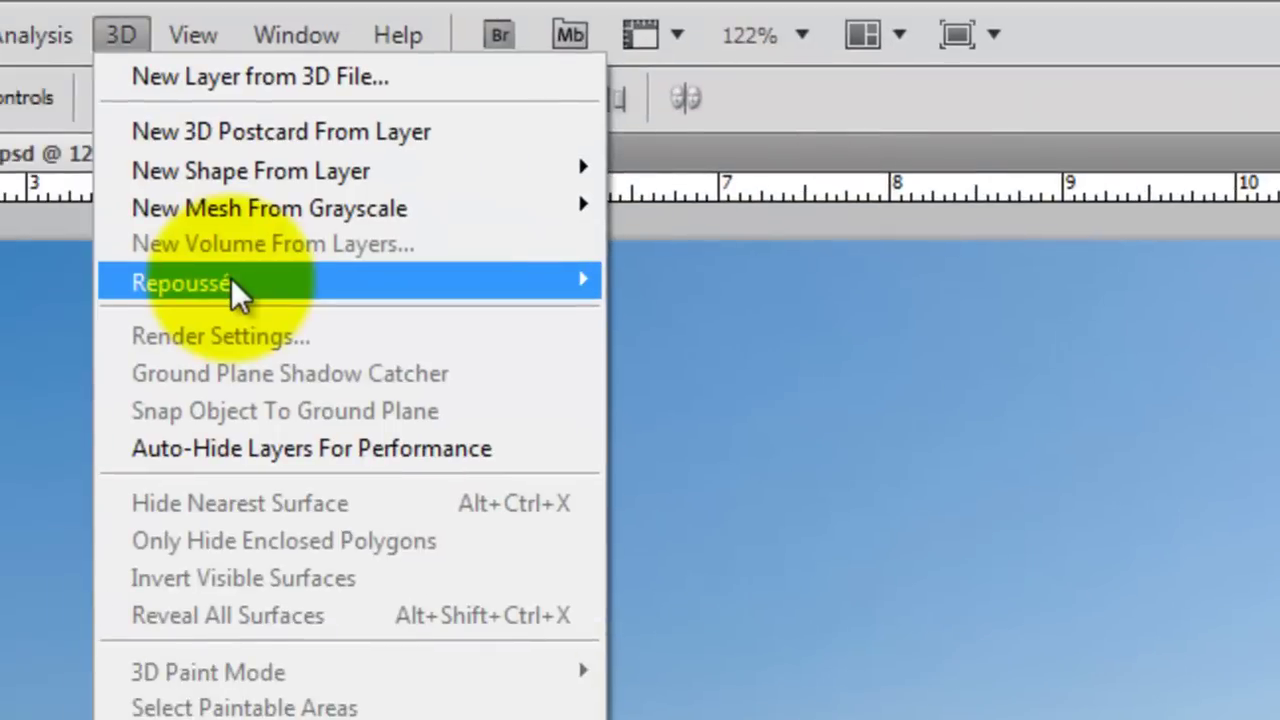
pyautogui.moveTo(231, 278)
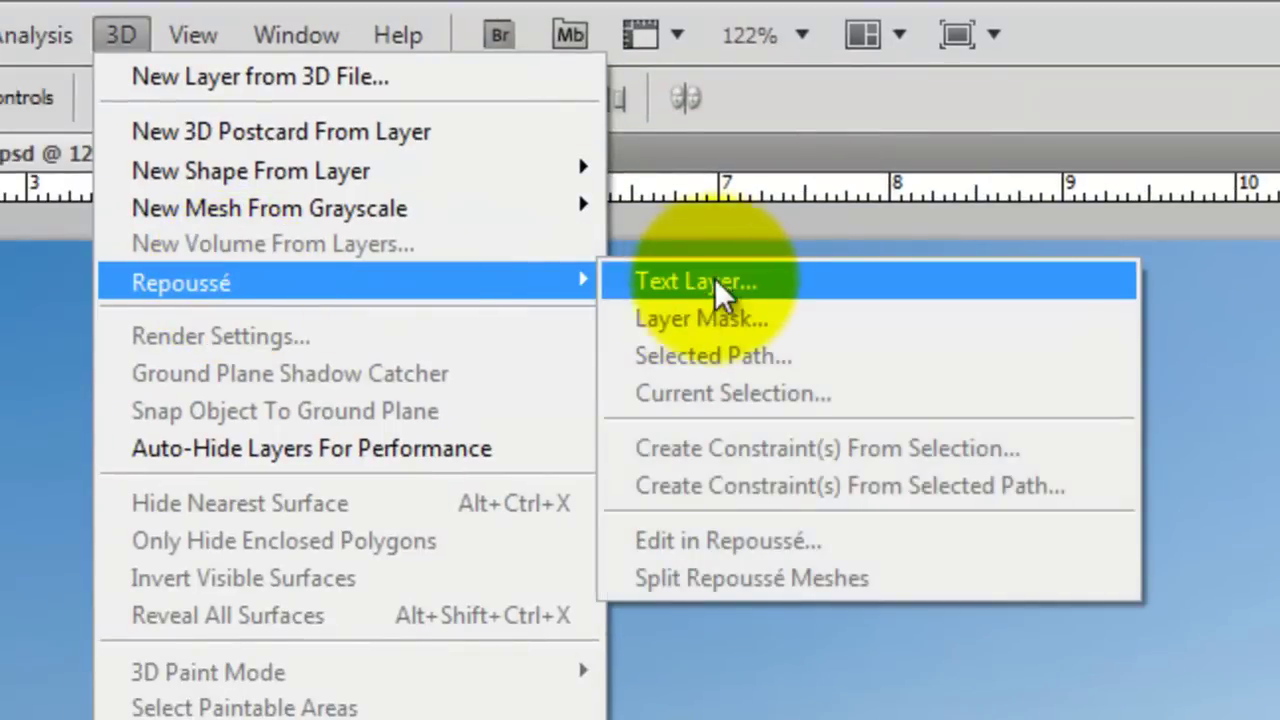
pyautogui.click(716, 283)
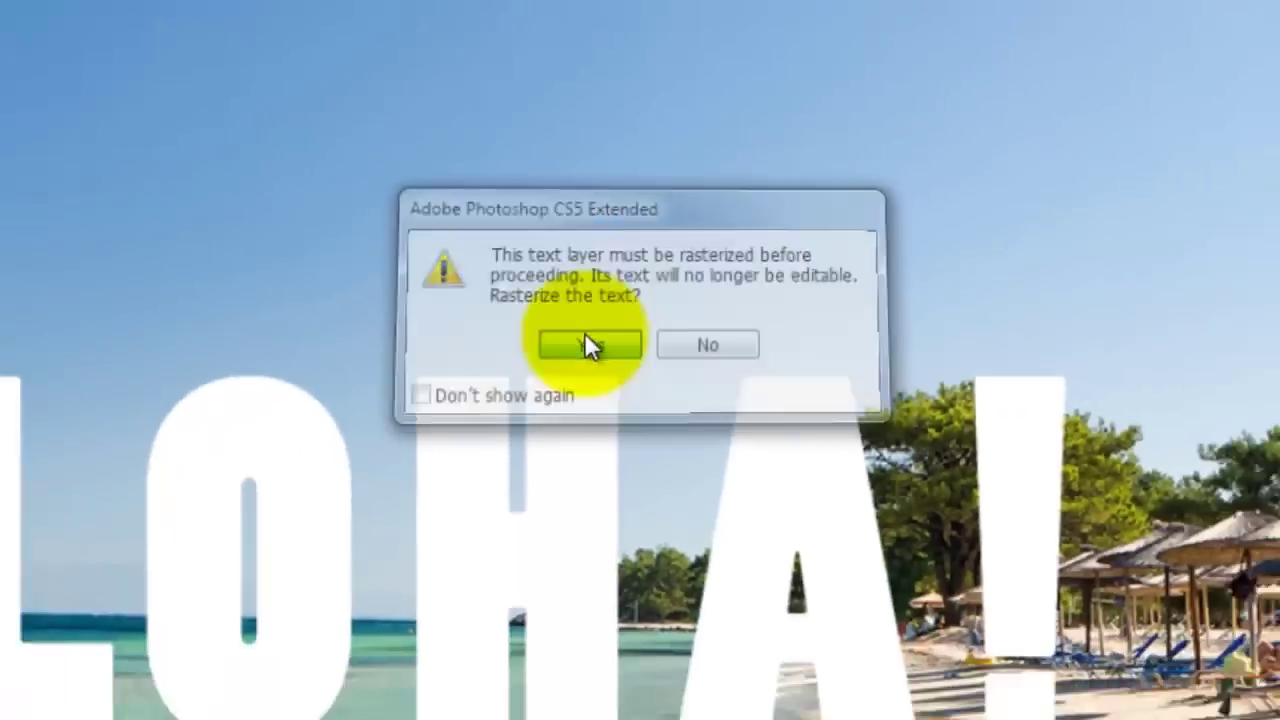
pyautogui.click(553, 452)
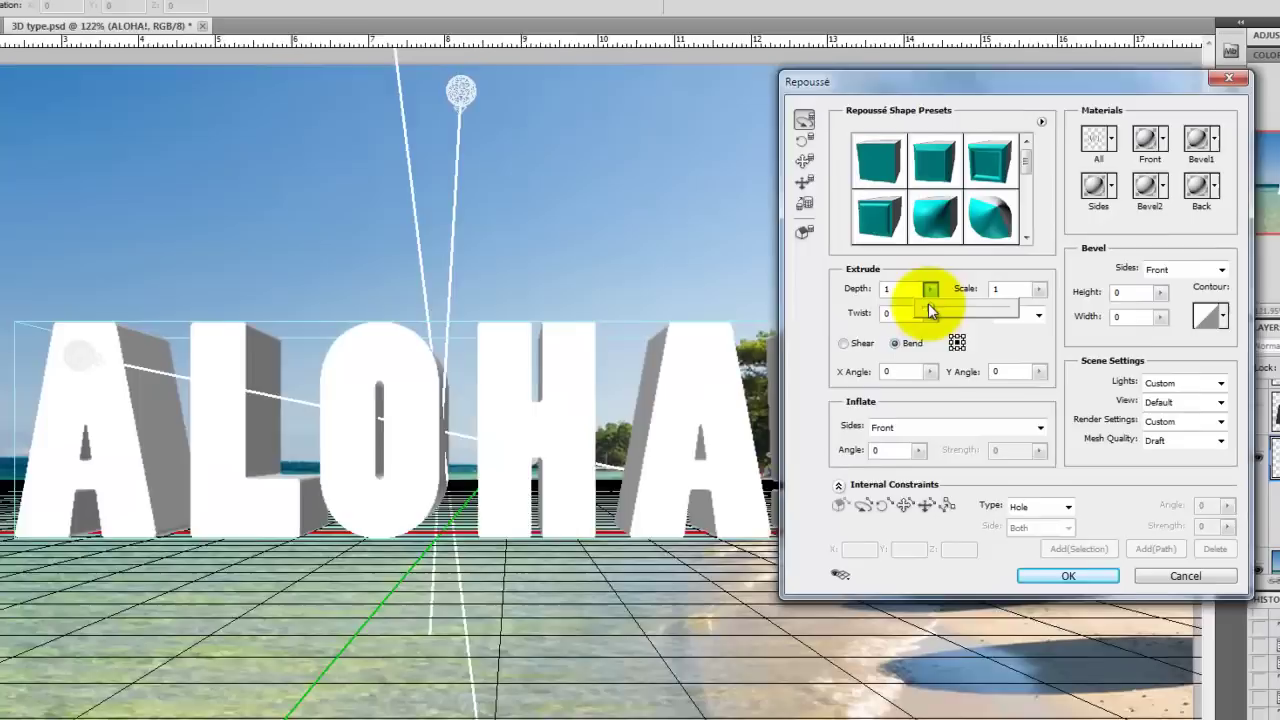
# Set the Repoussé extrusion depth to 1 and scale to 1
pyautogui.moveTo(826, 313); pyautogui.dragTo(858, 340)
pyautogui.moveTo(960, 312); pyautogui.dragTo(934, 312)
pyautogui.click(899, 287)
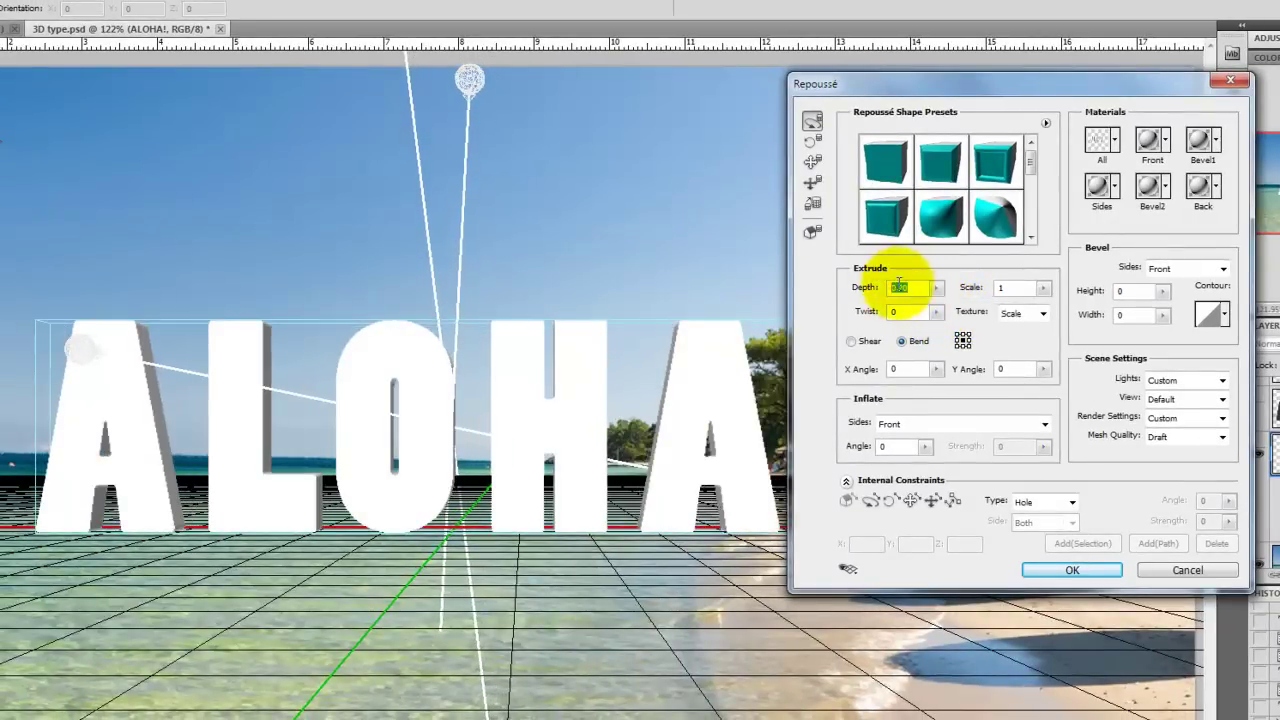
pyautogui.write('1')
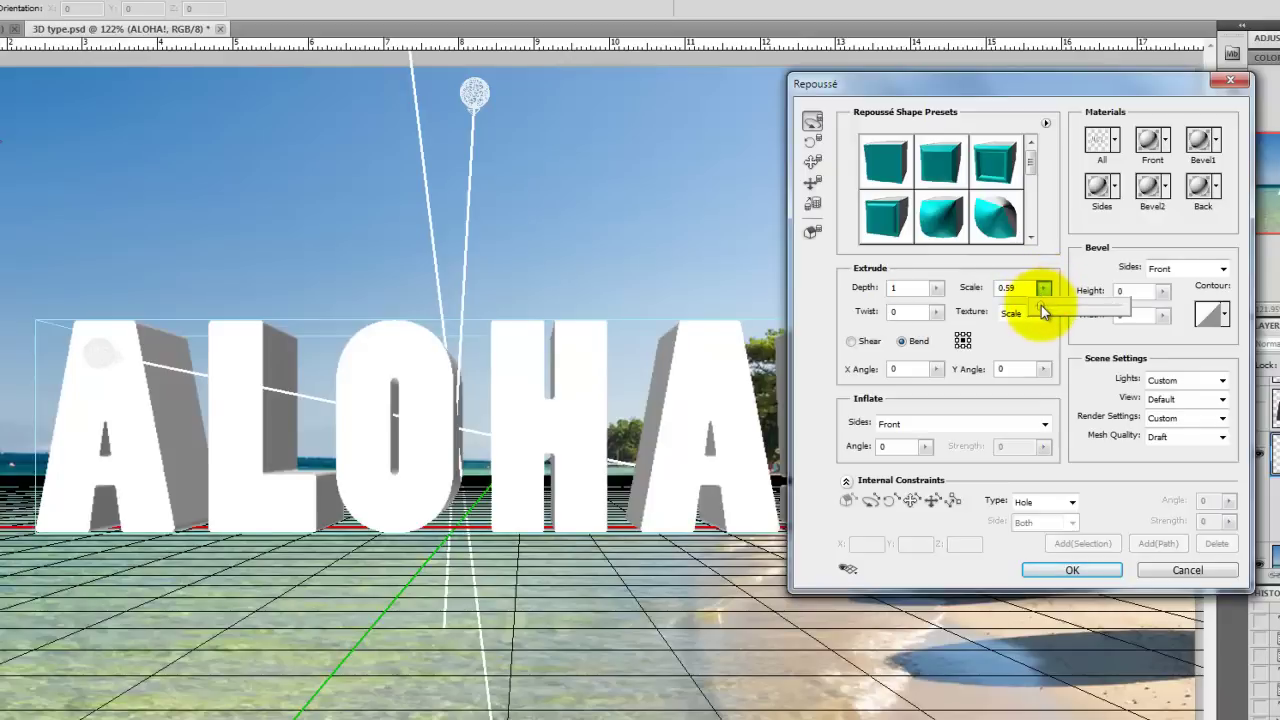
pyautogui.moveTo(1041, 305)
pyautogui.mouseDown()
pyautogui.moveTo(1112, 302)
pyautogui.moveTo(1022, 313)
pyautogui.mouseUp()
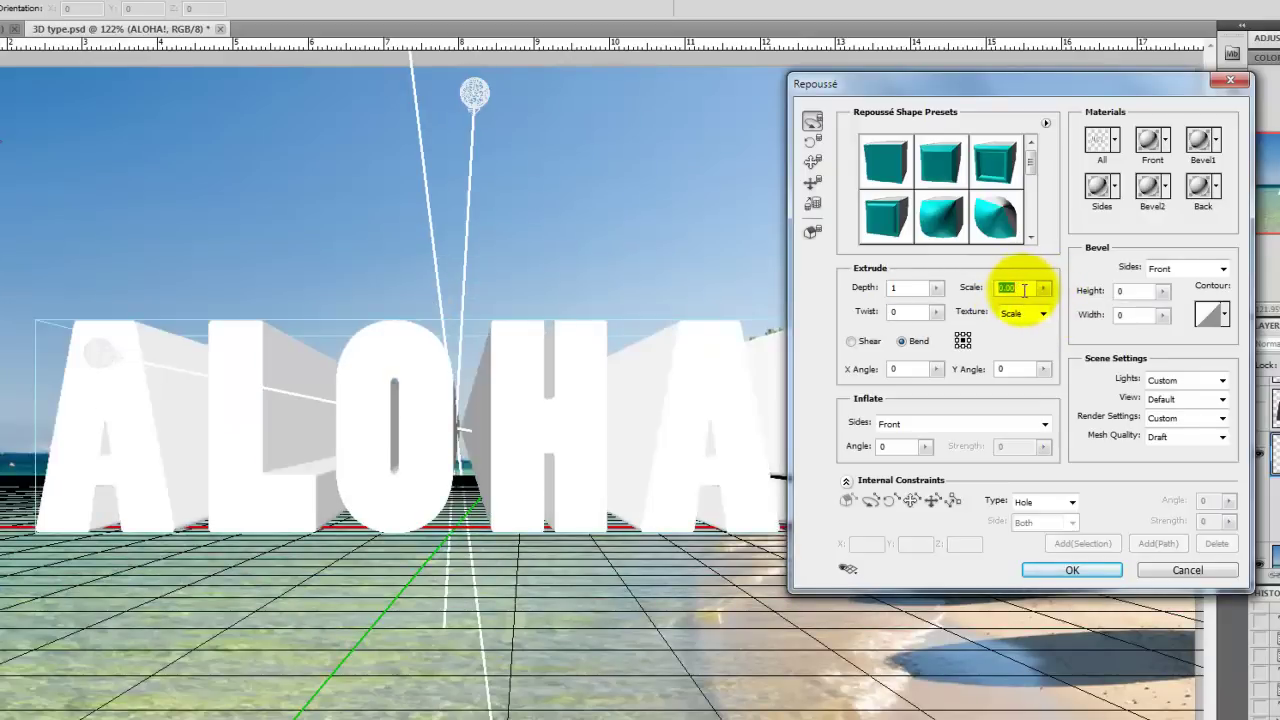
pyautogui.write('1')
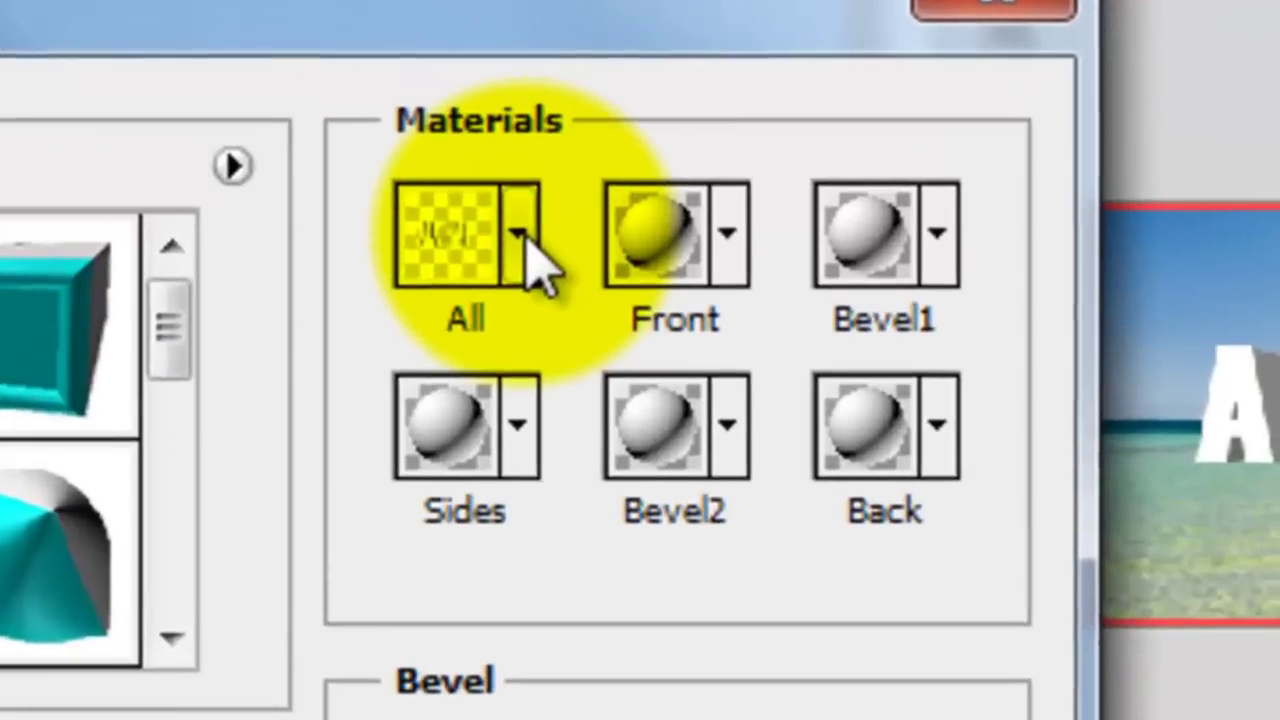
# Apply the Metal Gold material to all surfaces of the letters
pyautogui.click(1058, 120)
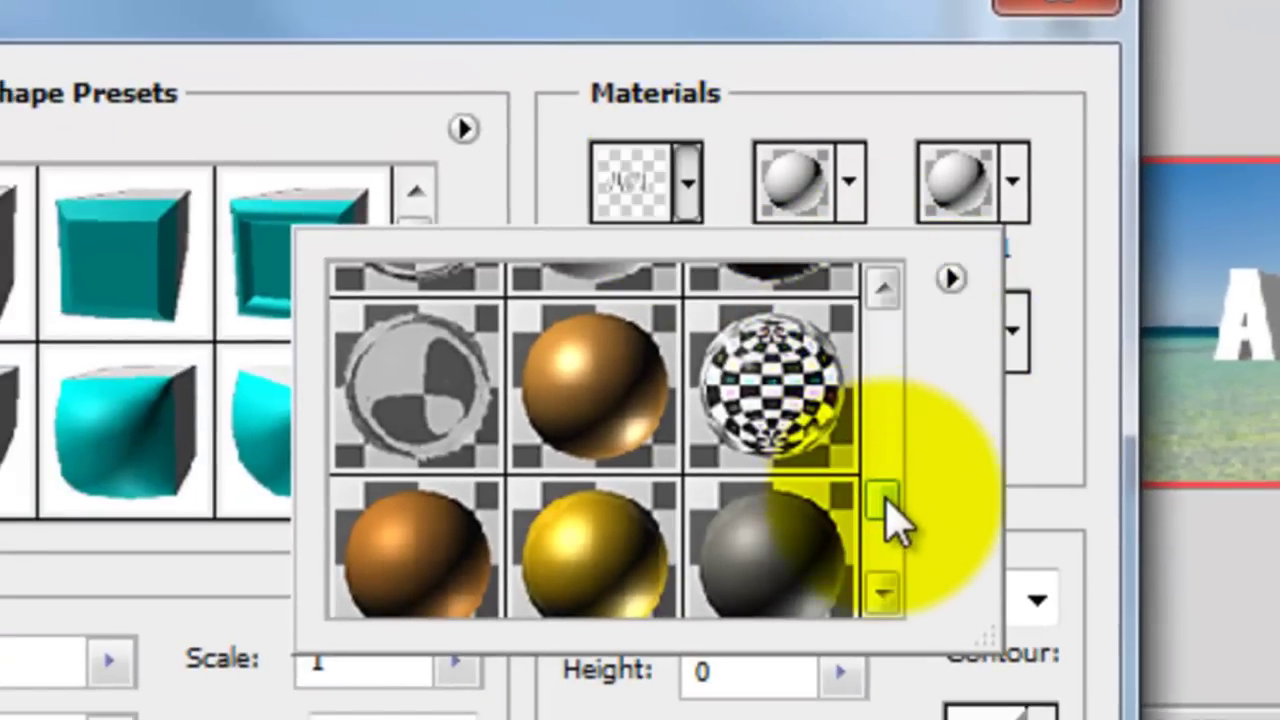
pyautogui.moveTo(886, 505)
pyautogui.mouseDown()
pyautogui.moveTo(883, 549)
pyautogui.moveTo(882, 500)
pyautogui.mouseUp()
pyautogui.click(600, 505)
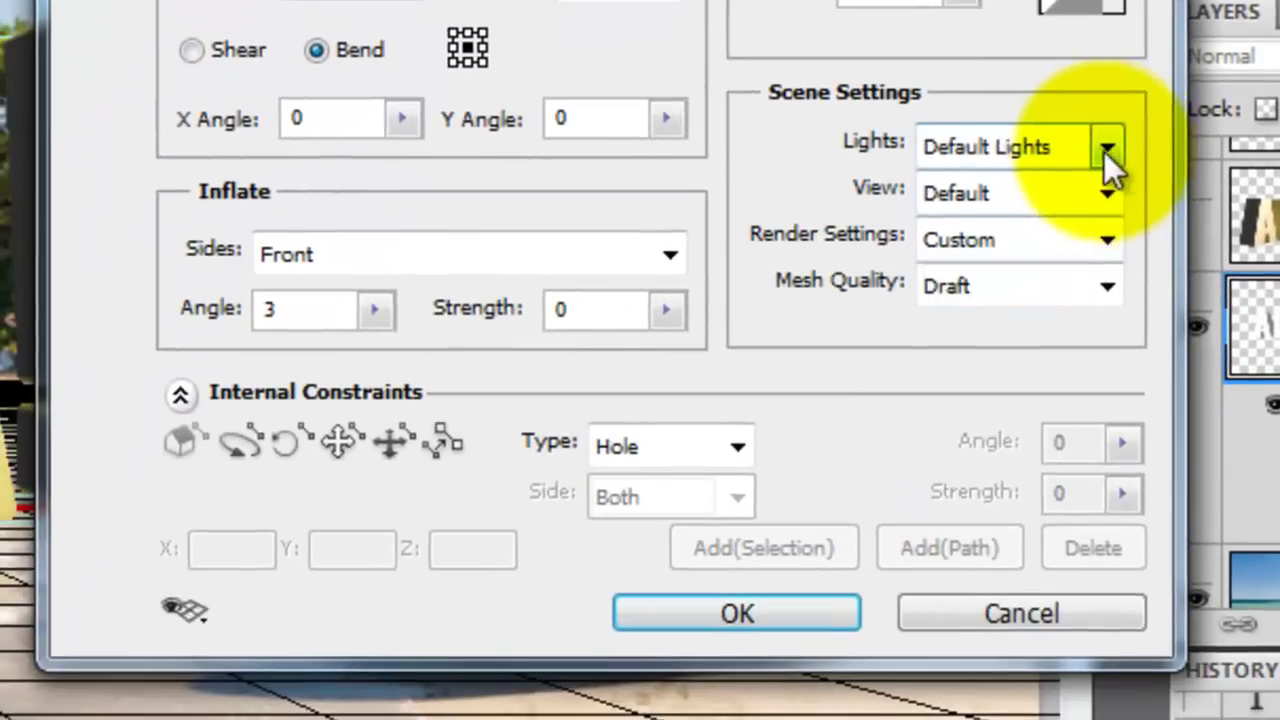
# Try Day, Dawn and Primary Colors light presets, settle on Default Lights, and set mesh quality Best
pyautogui.click(1084, 407)
pyautogui.click(951, 601)
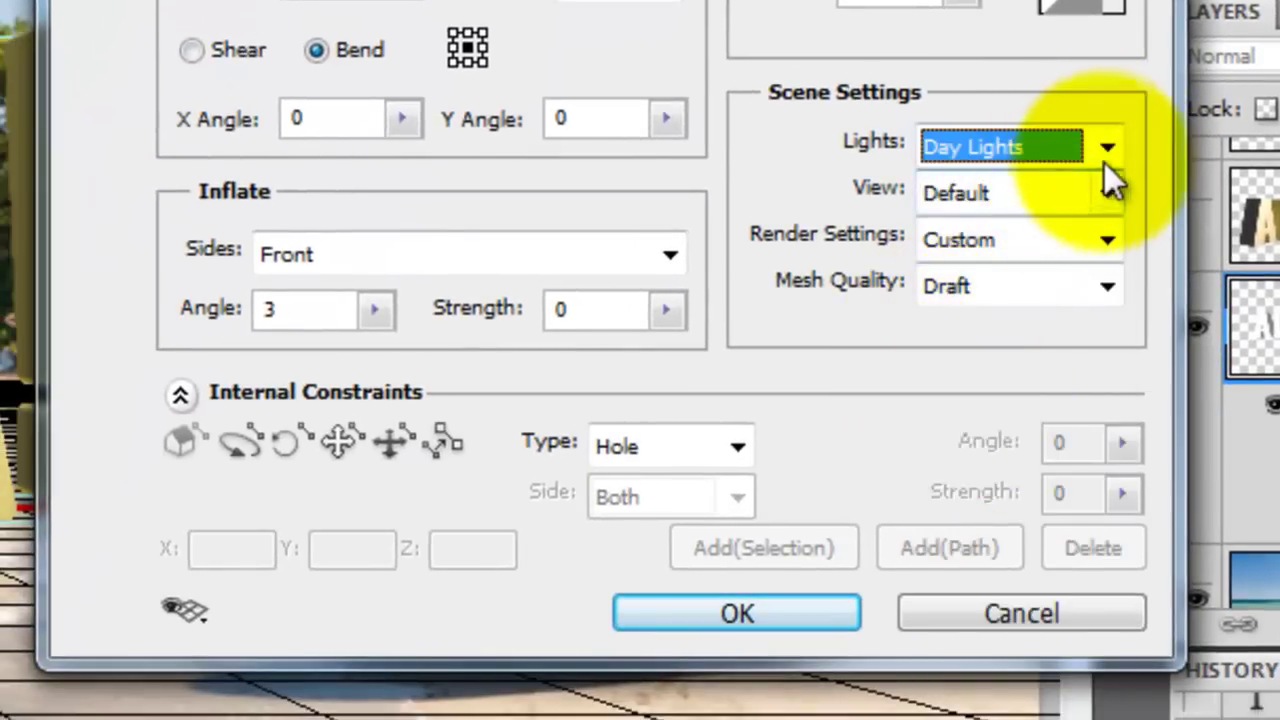
pyautogui.click(1106, 150)
pyautogui.click(945, 289)
pyautogui.click(1106, 147)
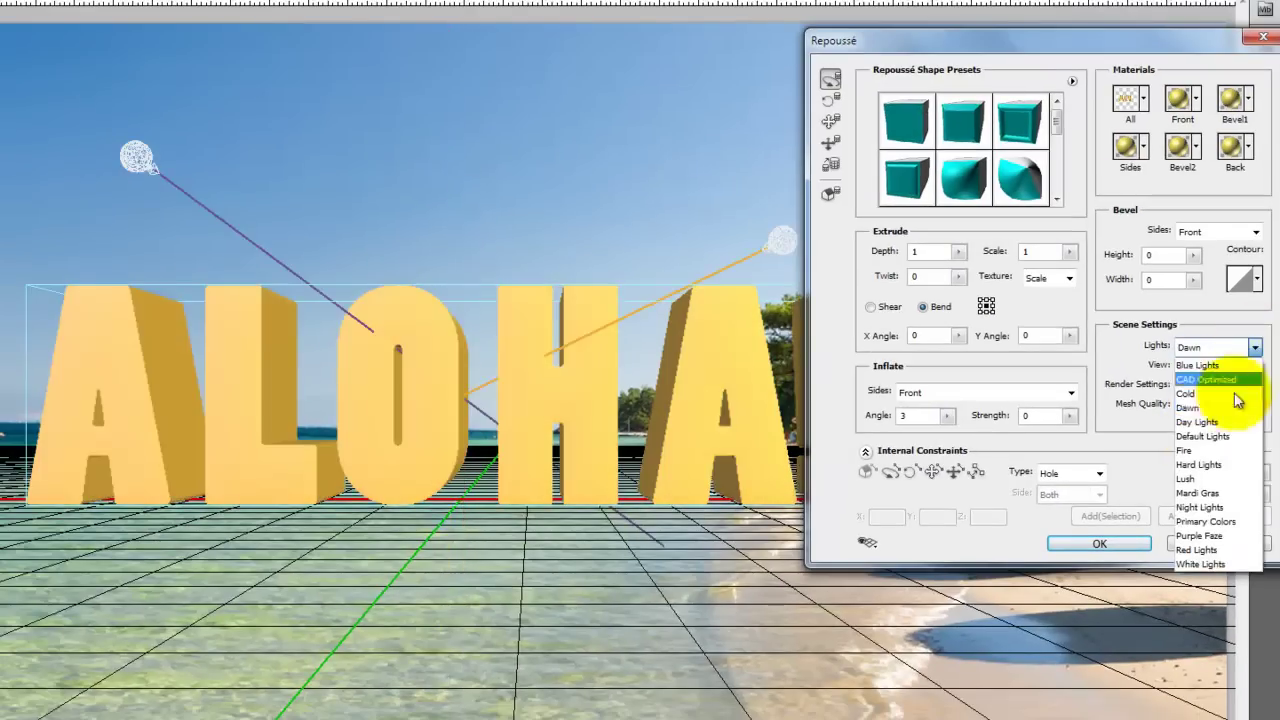
pyautogui.click(1190, 521)
pyautogui.click(1254, 347)
pyautogui.click(1203, 436)
pyautogui.click(1215, 403)
pyautogui.click(1200, 449)
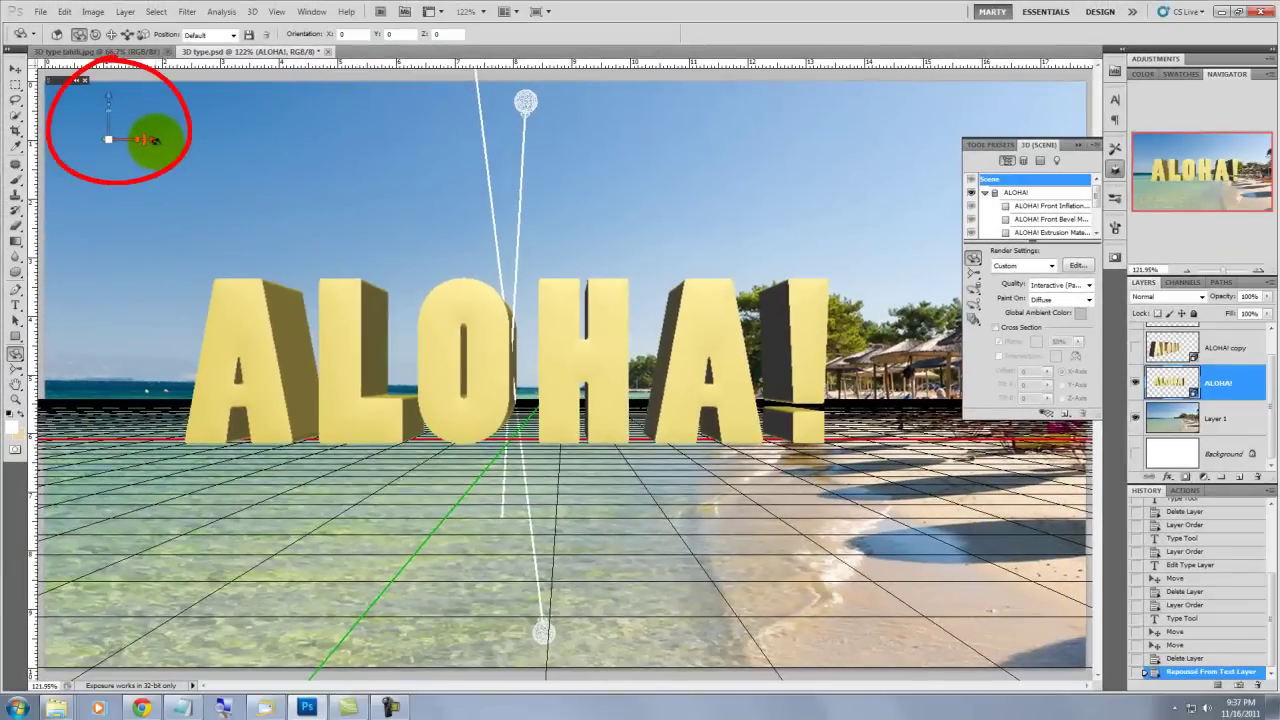
# Rotate the 3D ALOHA! letters to a new angle, then roll them in the scene
pyautogui.moveTo(155, 140)
pyautogui.mouseDown()
pyautogui.moveTo(206, 134)
pyautogui.moveTo(166, 131)
pyautogui.mouseUp()
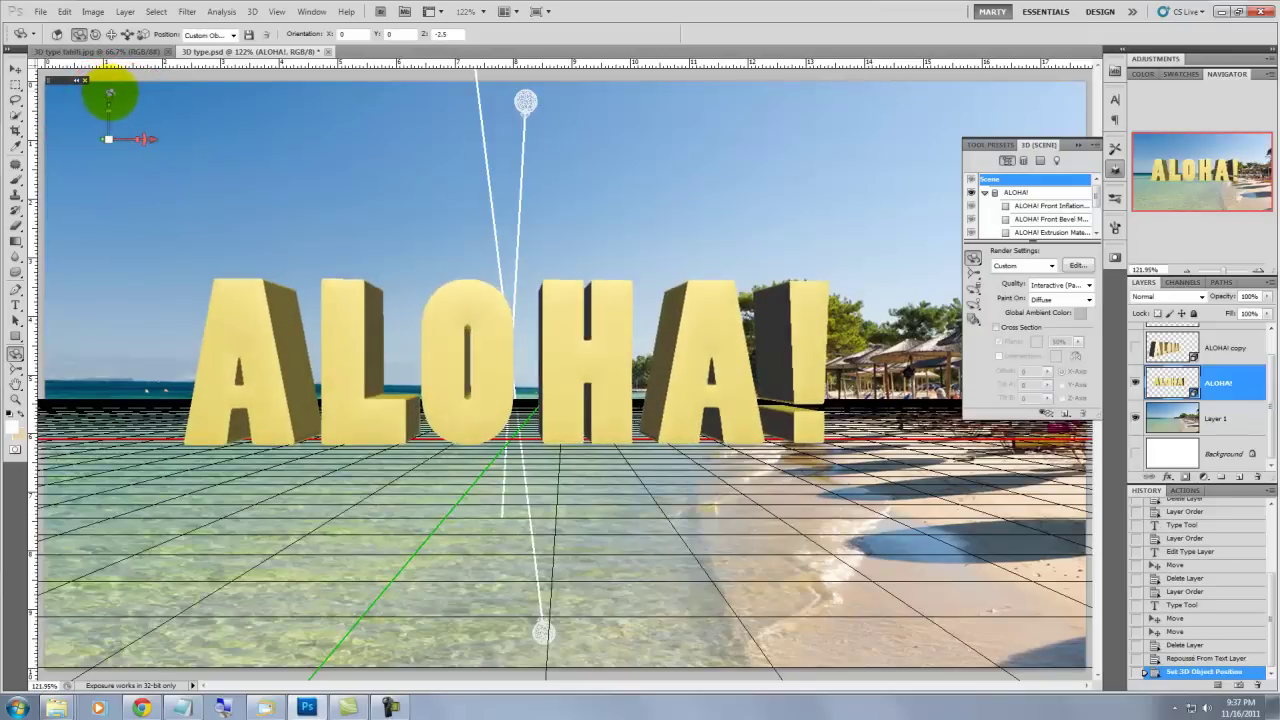
pyautogui.moveTo(110, 95); pyautogui.dragTo(20, 130)
pyautogui.moveTo(145, 139); pyautogui.dragTo(229, 211)
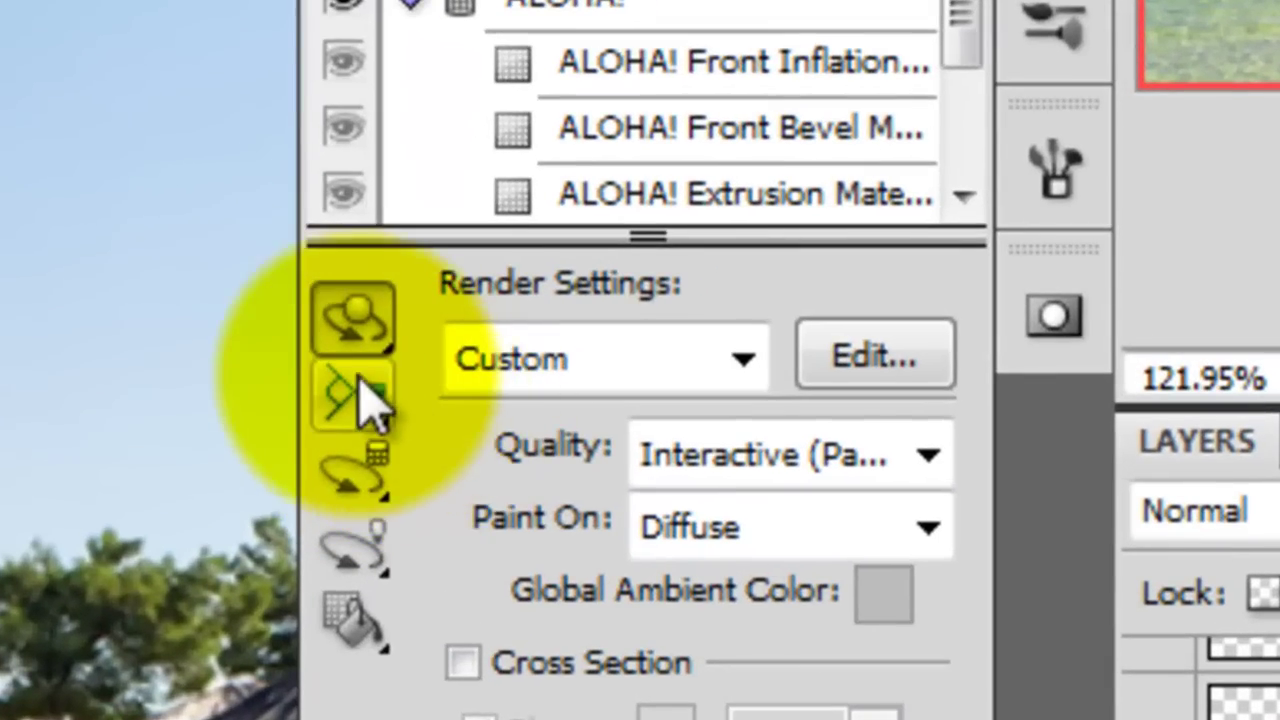
pyautogui.moveTo(500, 323); pyautogui.dragTo(533, 363)
pyautogui.moveTo(425, 385); pyautogui.dragTo(530, 395)
pyautogui.moveTo(320, 186); pyautogui.dragTo(370, 175)
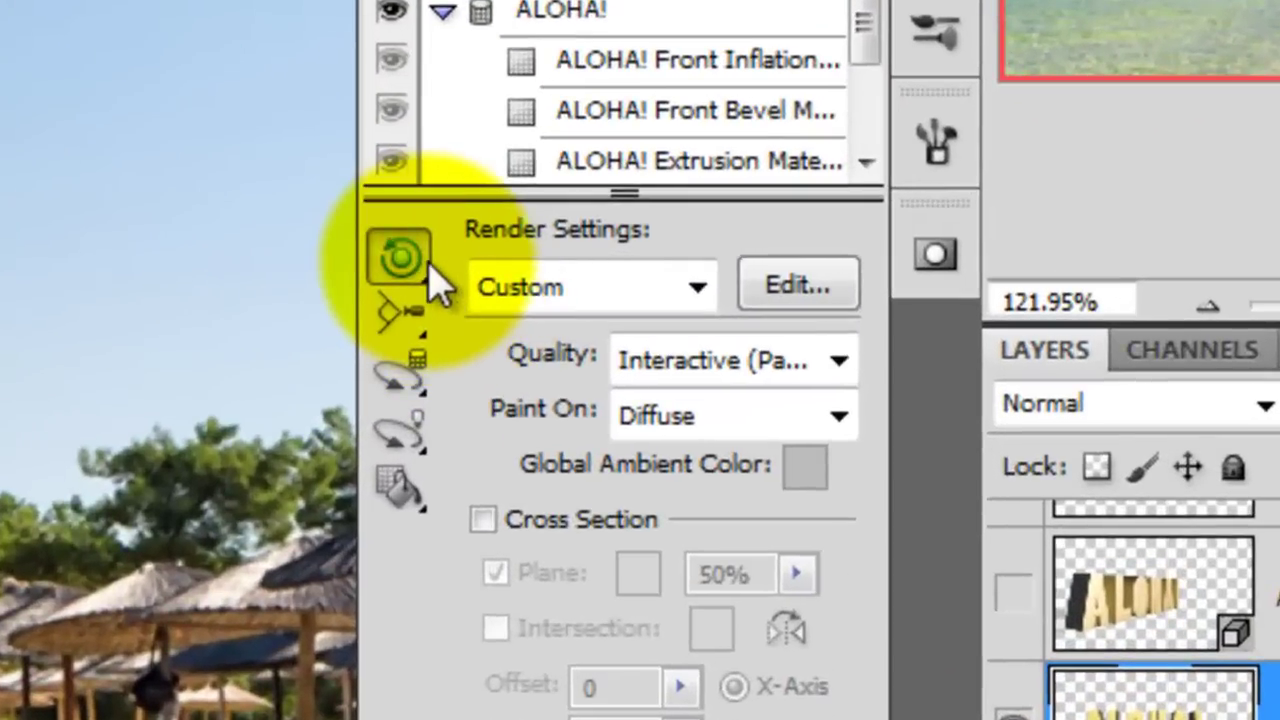
# Pan the ALOHA! text sideways and then down and to the right
pyautogui.moveTo(977, 259); pyautogui.dragTo(980, 260)
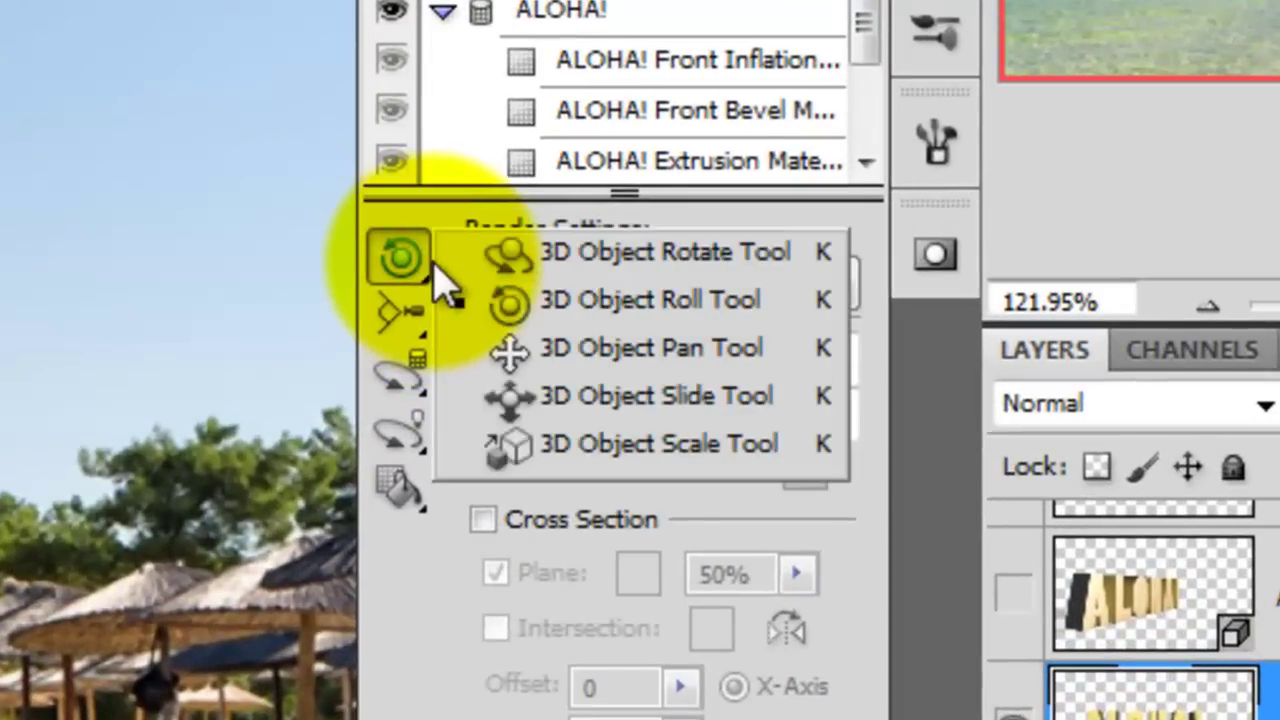
pyautogui.click(540, 360)
pyautogui.moveTo(380, 209); pyautogui.dragTo(352, 175)
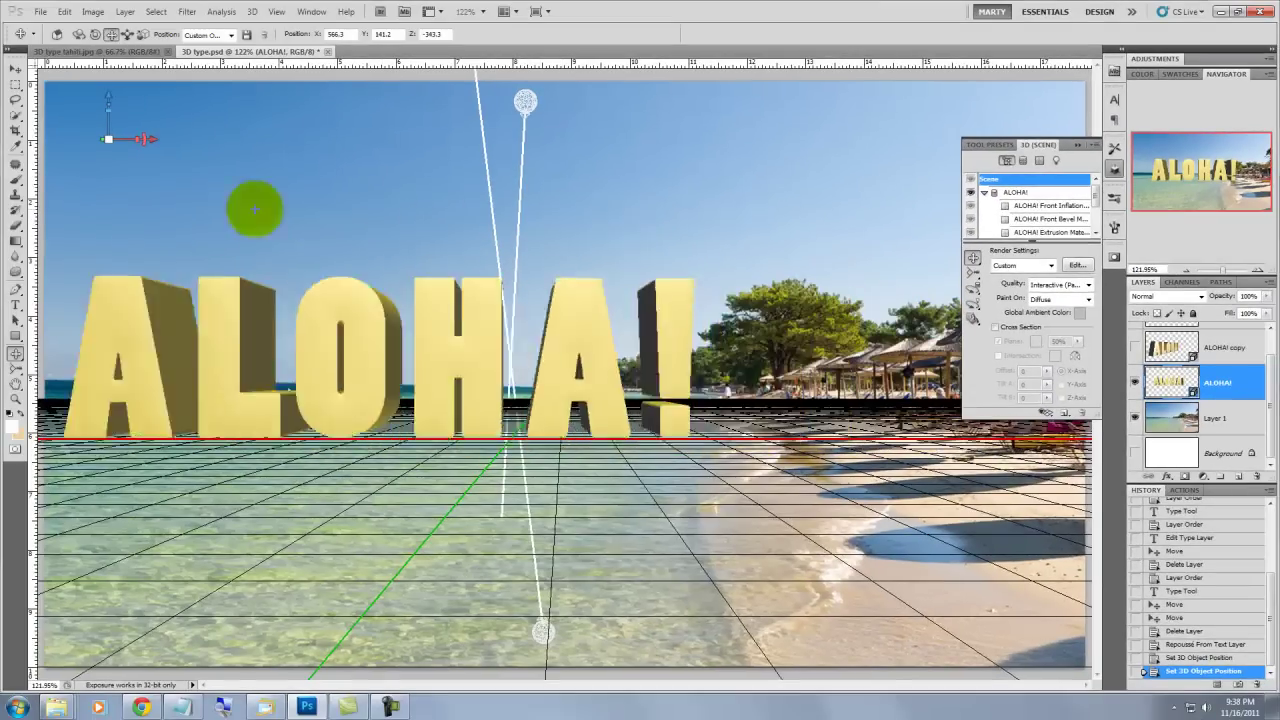
pyautogui.moveTo(106, 106)
pyautogui.mouseDown()
pyautogui.moveTo(116, 146)
pyautogui.moveTo(106, 80)
pyautogui.moveTo(108, 130)
pyautogui.mouseUp()
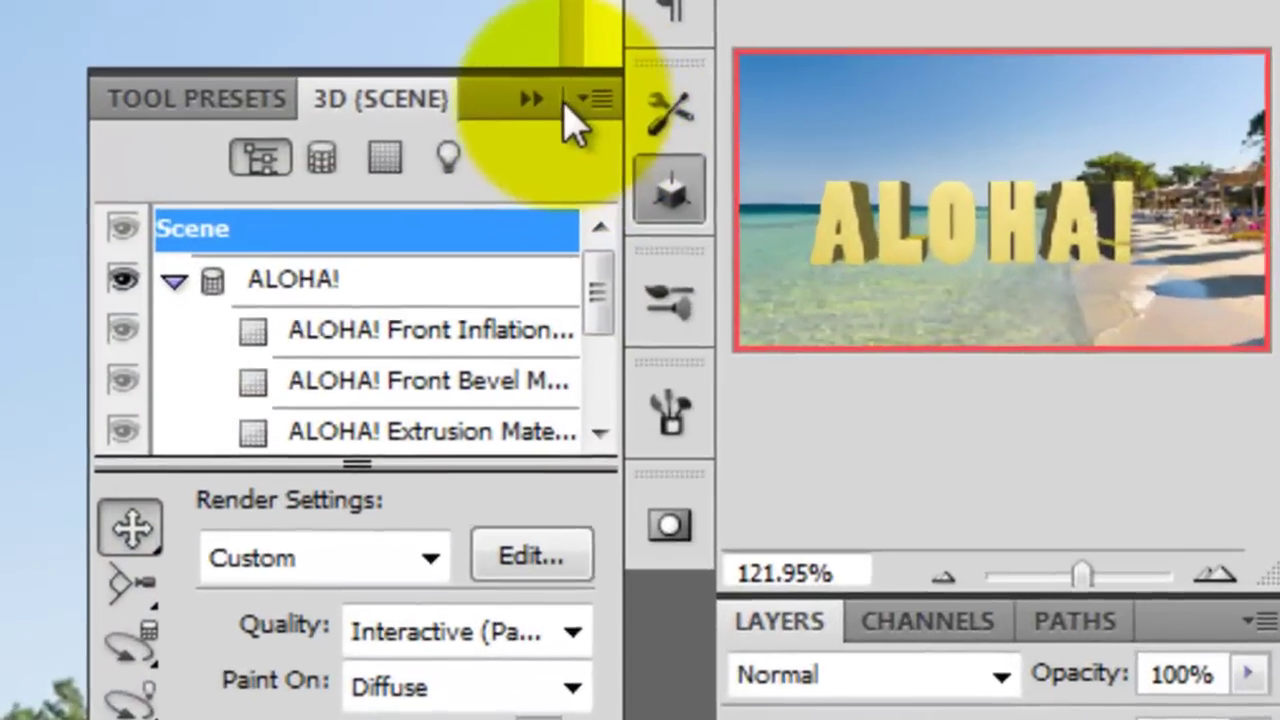
pyautogui.click(1094, 145)
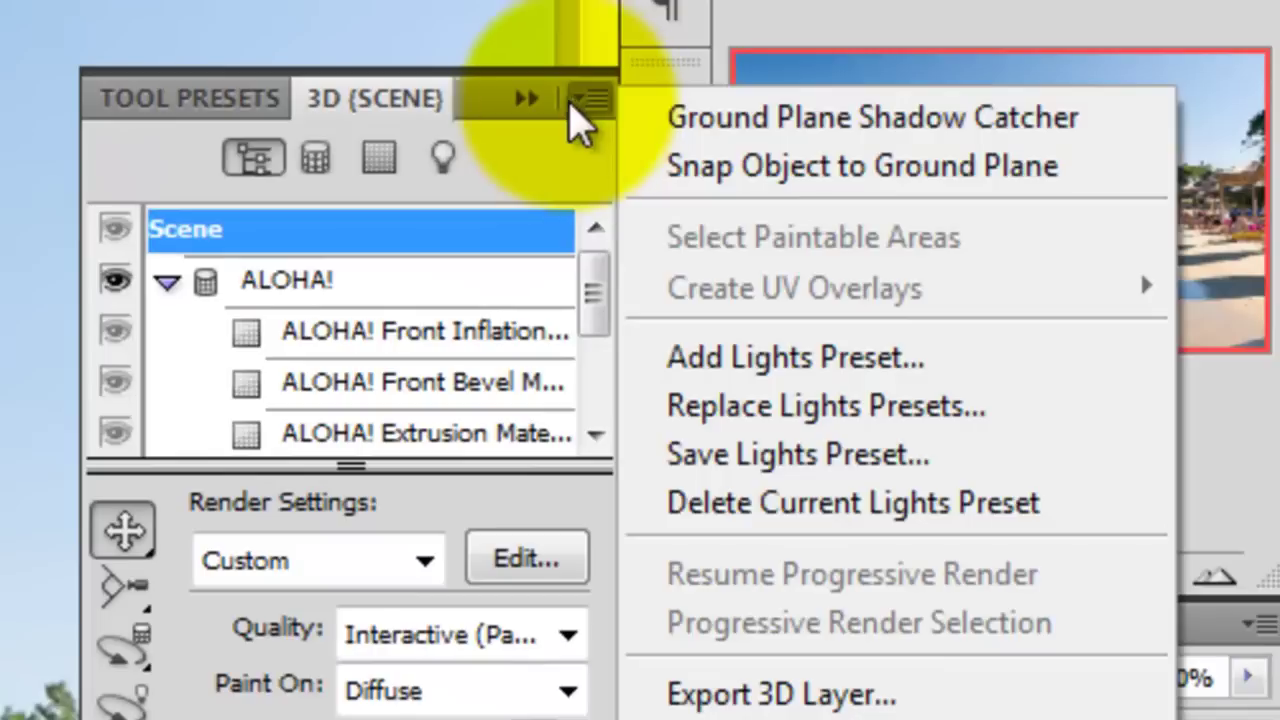
# Snap the text to the ground plane, then orbit, pan and zoom the camera closer
pyautogui.click(738, 175)
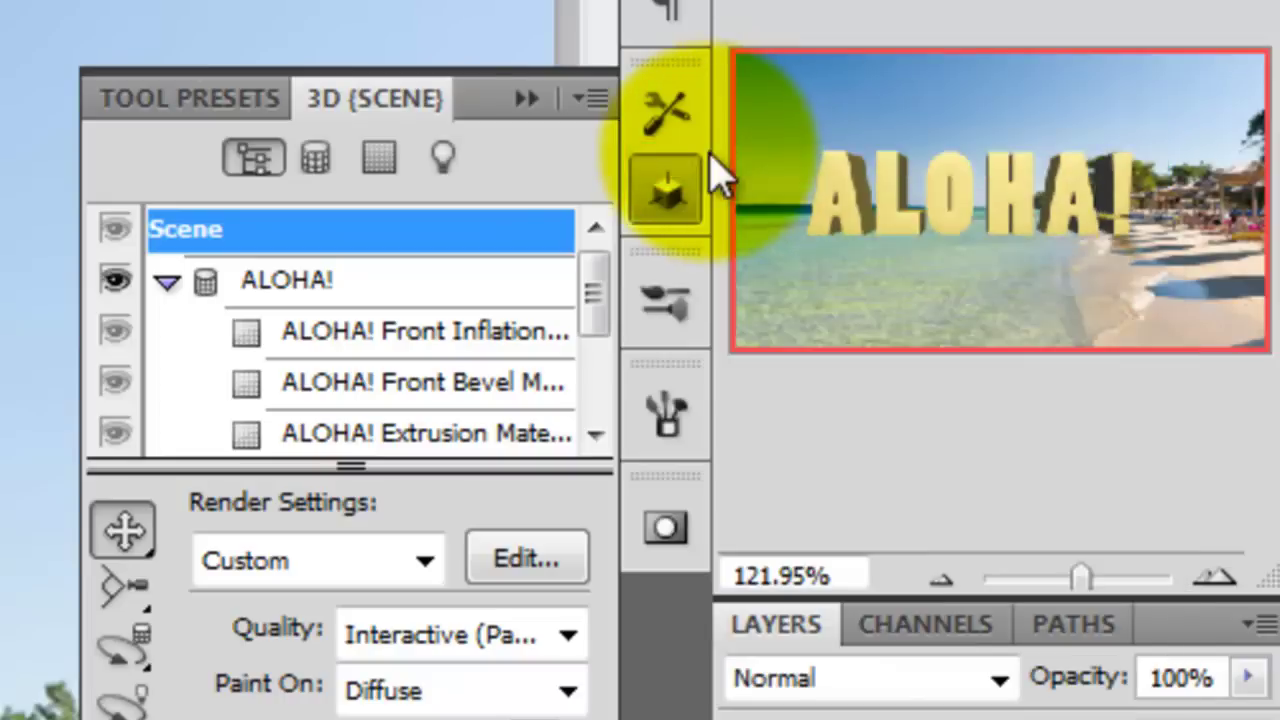
pyautogui.moveTo(125, 585); pyautogui.dragTo(294, 592)
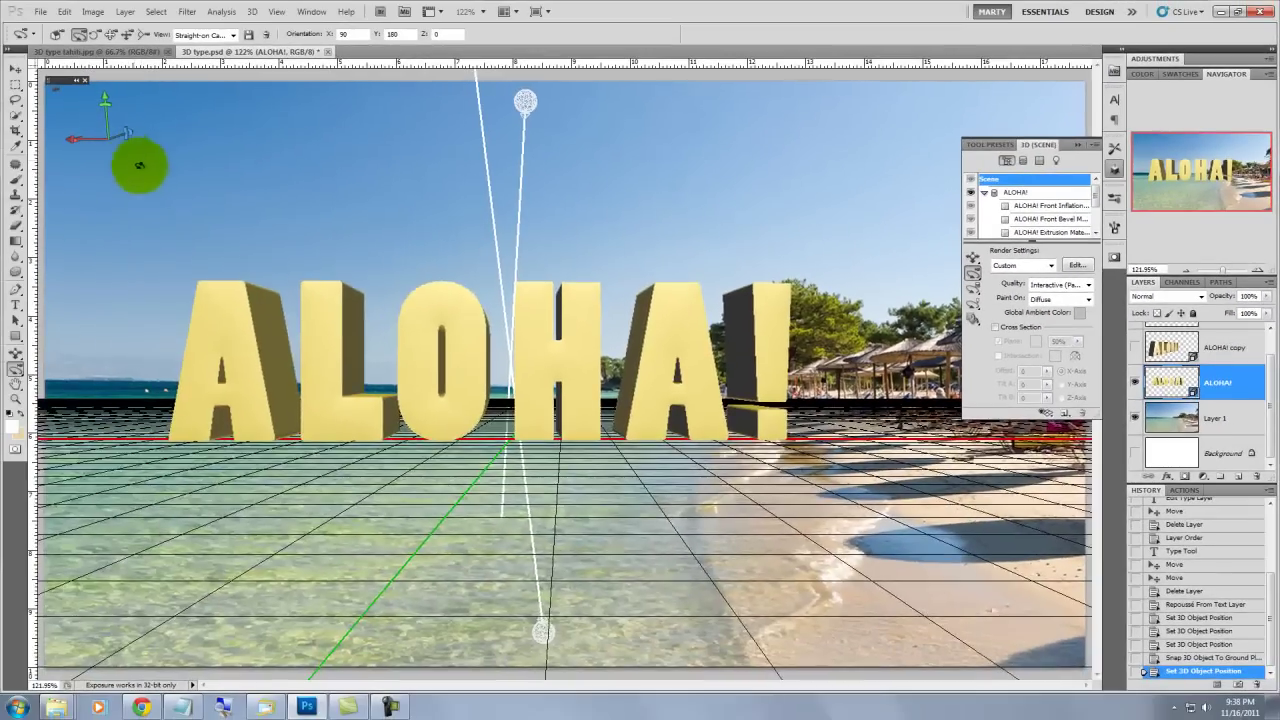
pyautogui.moveTo(134, 160); pyautogui.dragTo(360, 152)
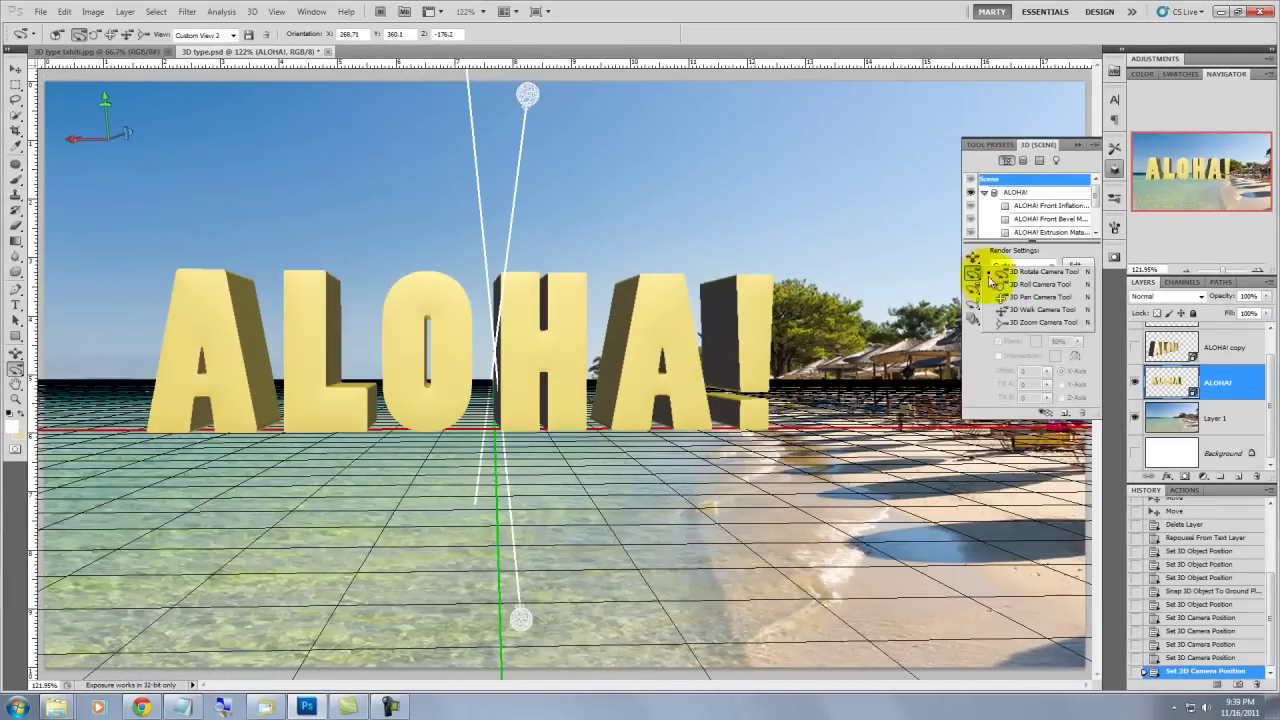
pyautogui.moveTo(209, 163)
pyautogui.mouseDown()
pyautogui.moveTo(228, 163)
pyautogui.moveTo(210, 163)
pyautogui.mouseUp()
pyautogui.click(976, 285)
pyautogui.moveTo(286, 186); pyautogui.dragTo(268, 188)
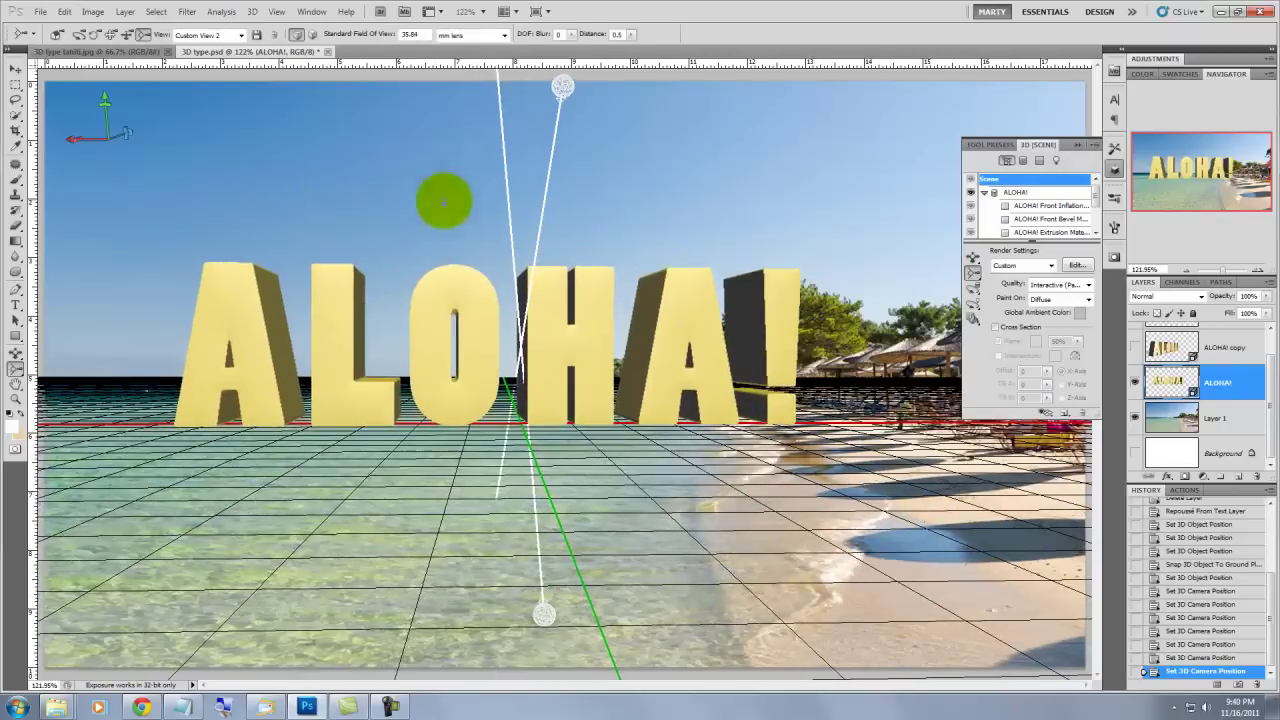
pyautogui.moveTo(163, 140); pyautogui.dragTo(237, 246)
# Rotate the ALOHA! object further and reposition it in the scene
pyautogui.click(972, 288)
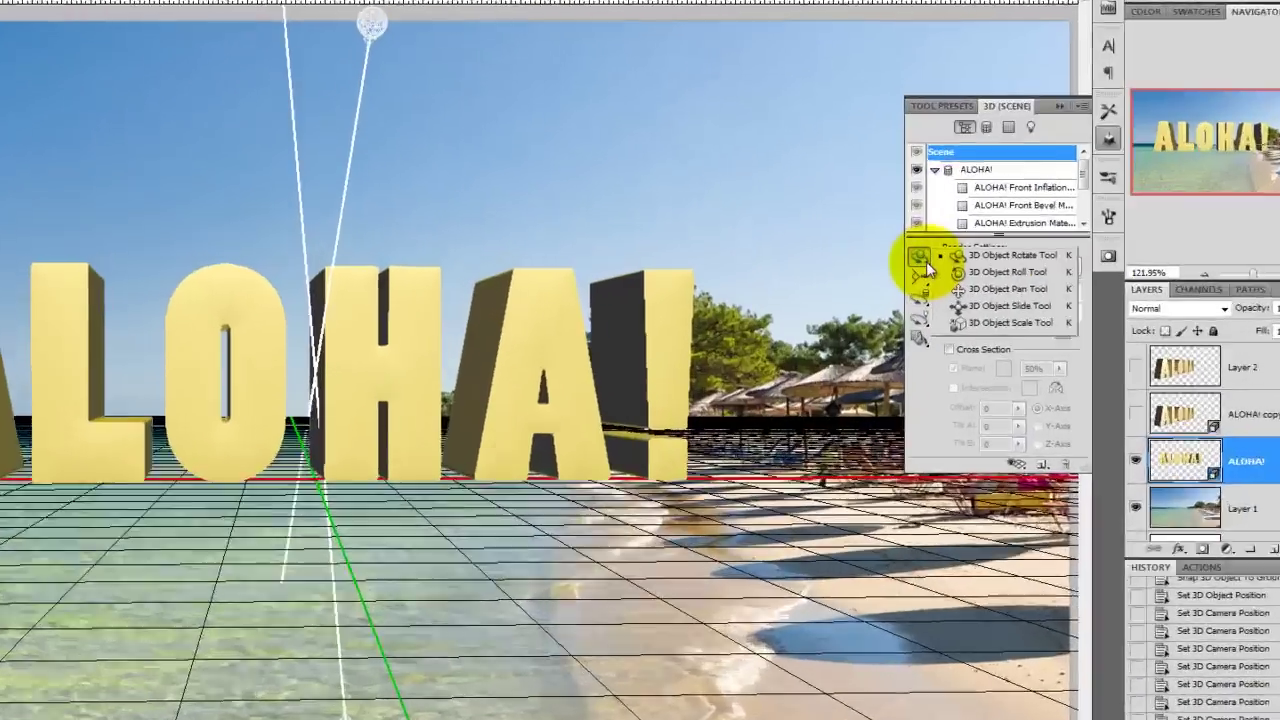
pyautogui.click(972, 258)
pyautogui.click(608, 262)
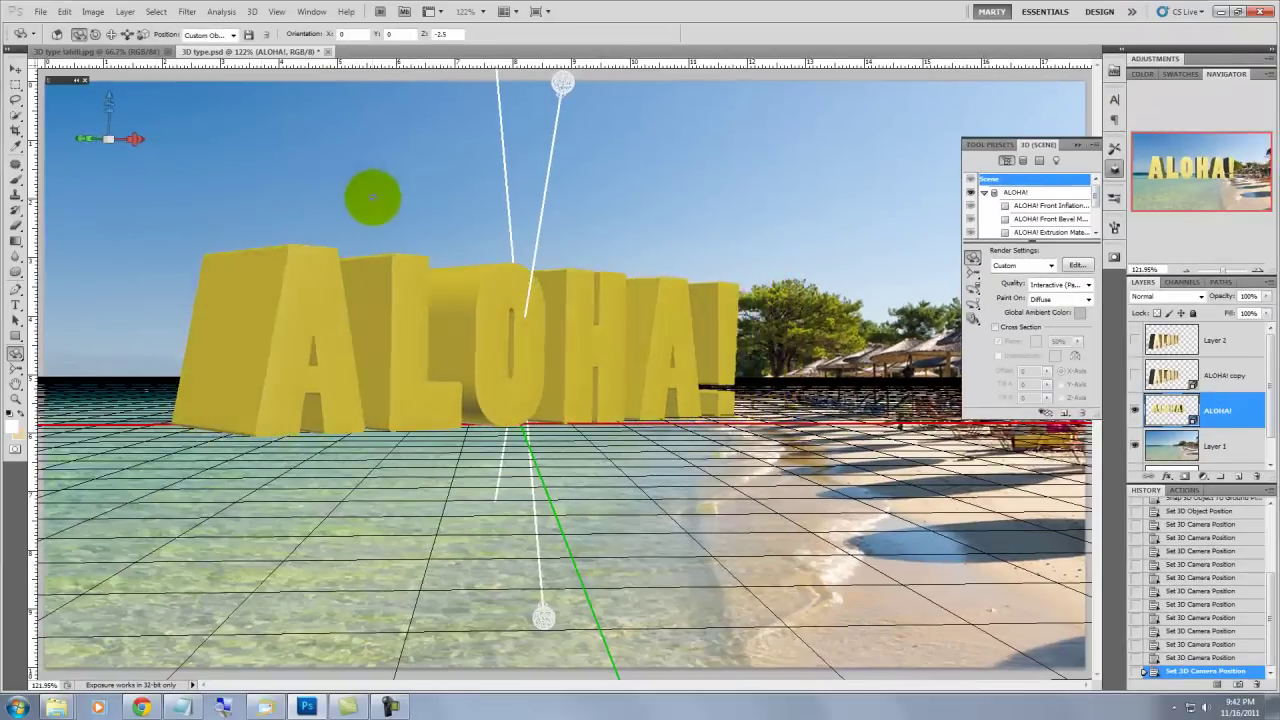
pyautogui.moveTo(373, 197); pyautogui.dragTo(415, 197)
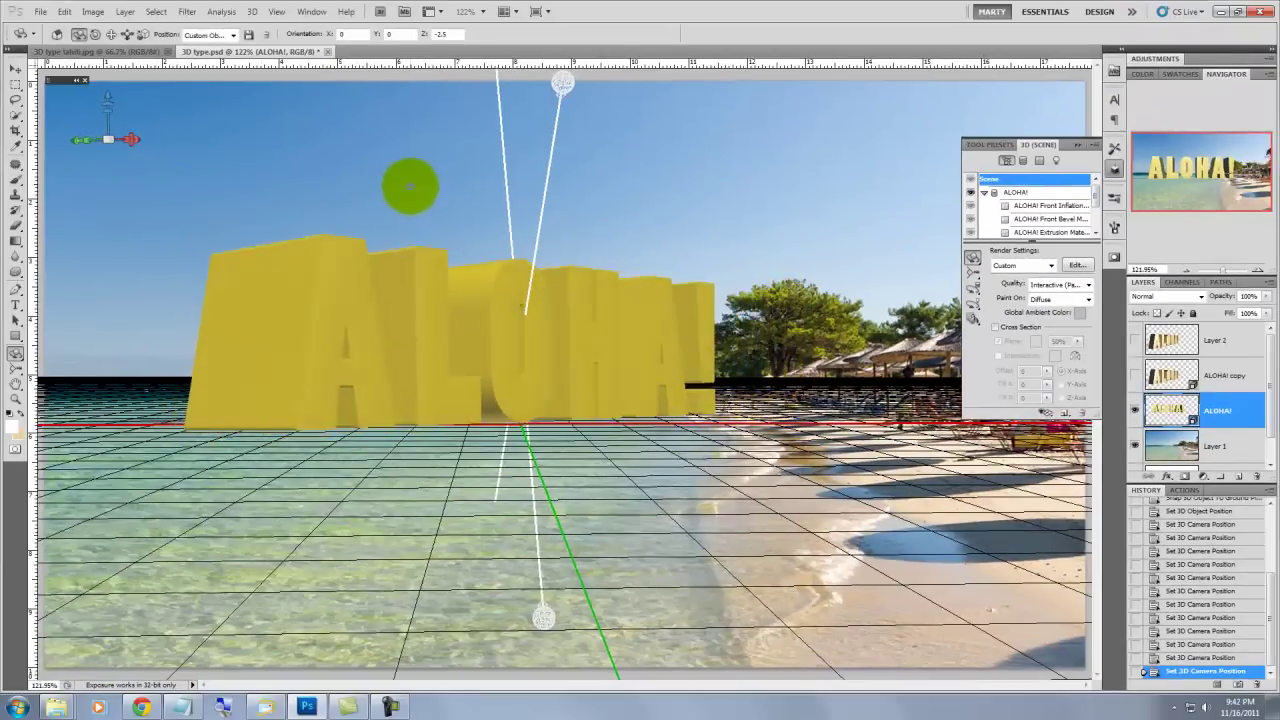
pyautogui.moveTo(114, 109); pyautogui.dragTo(894, 143)
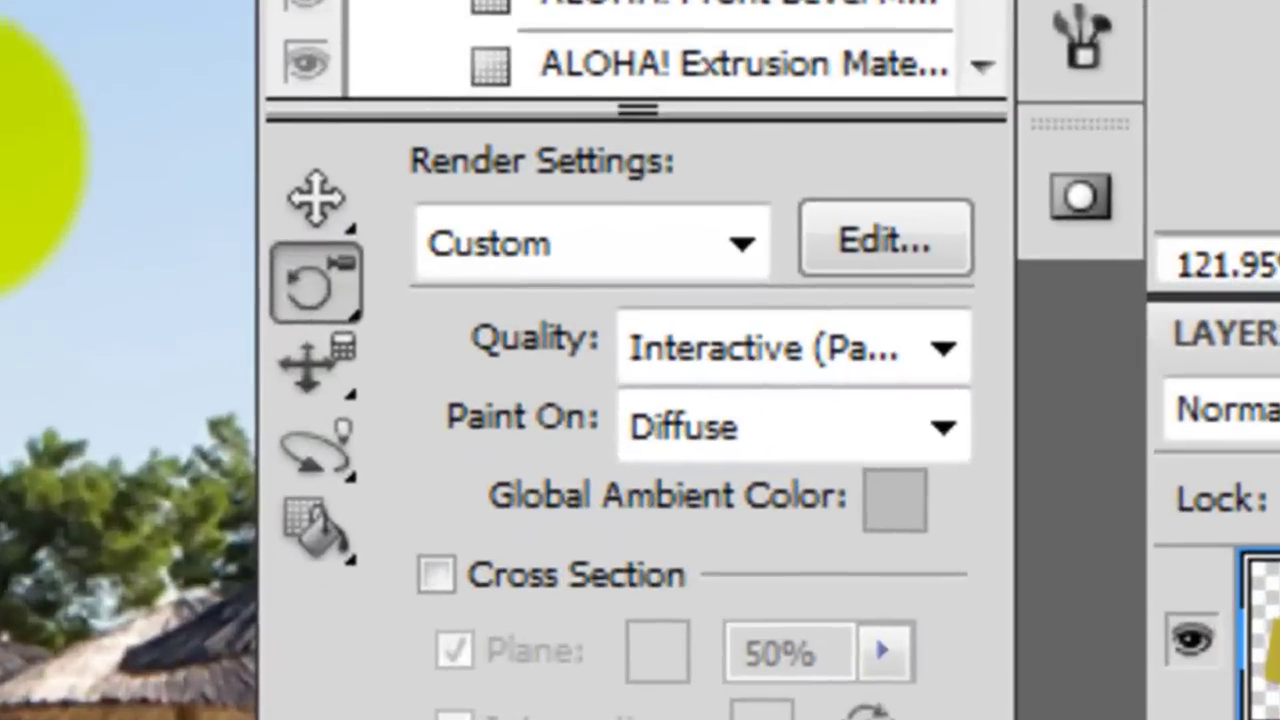
# Swing the light with the 3D Light Rotate tool to change the letters' shading
pyautogui.click(340, 455)
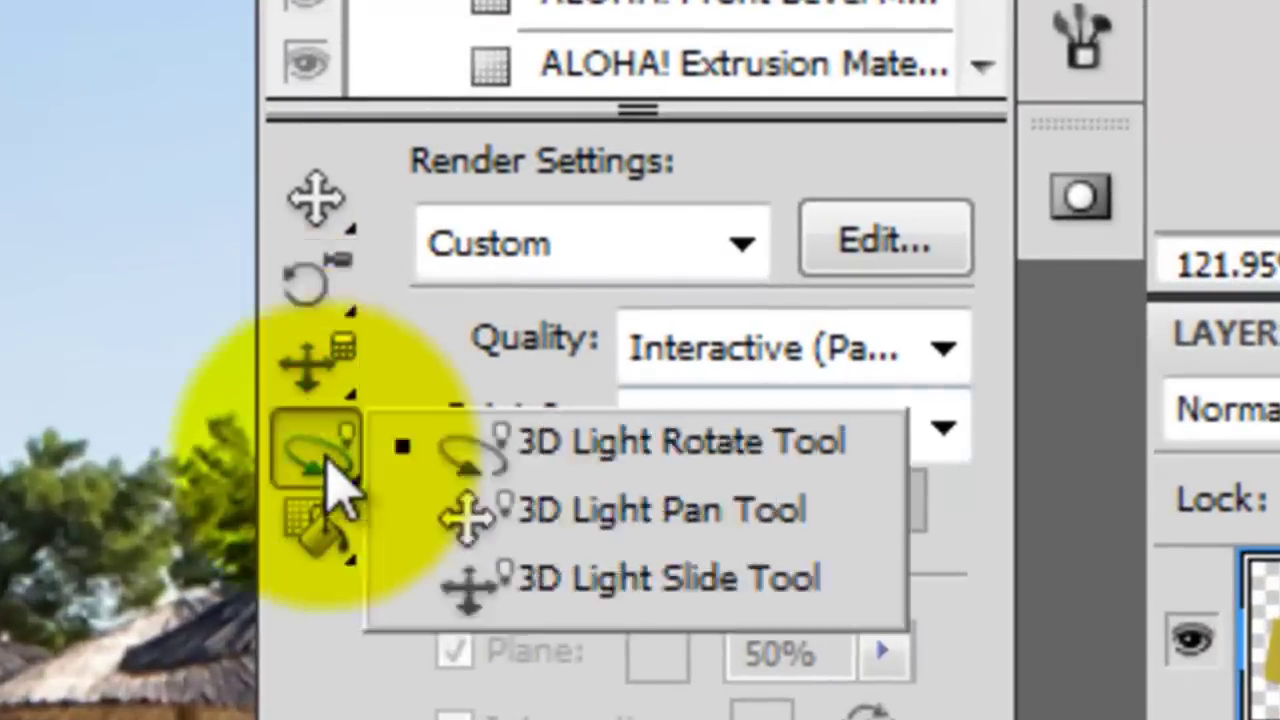
pyautogui.click(569, 449)
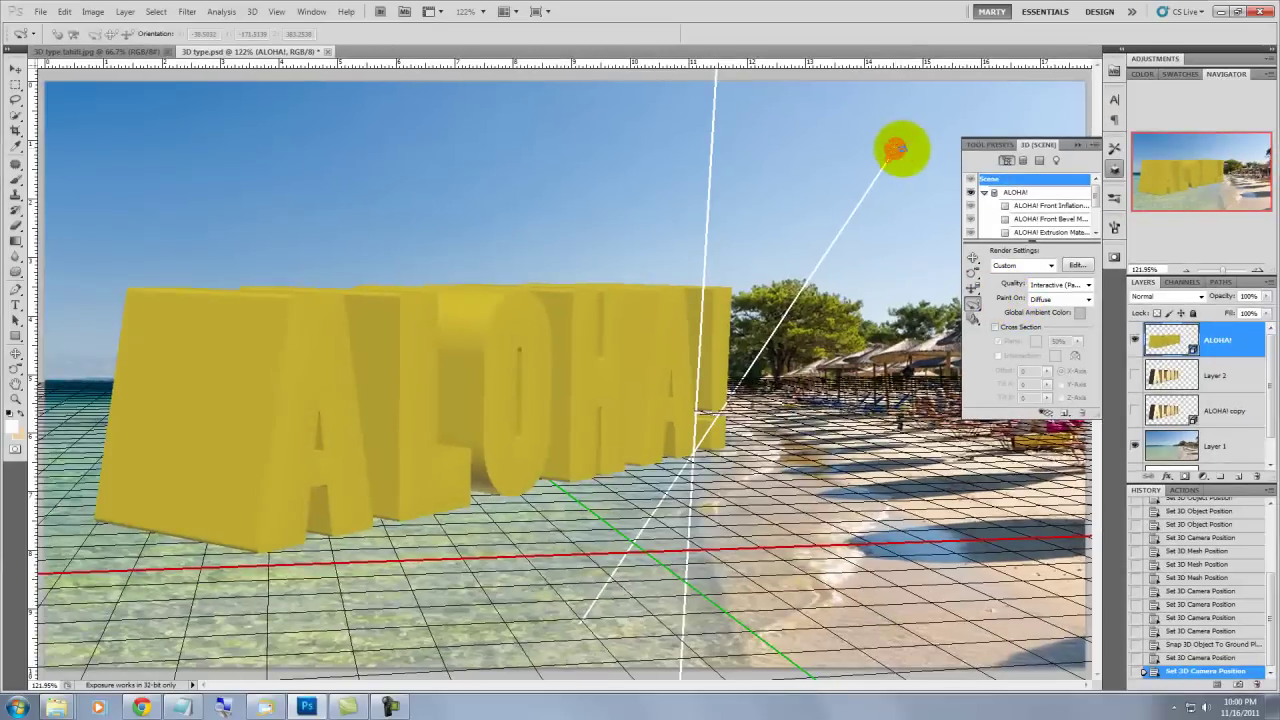
pyautogui.moveTo(901, 148)
pyautogui.mouseDown()
pyautogui.moveTo(806, 143)
pyautogui.moveTo(909, 209)
pyautogui.moveTo(812, 235)
pyautogui.moveTo(1043, 194)
pyautogui.moveTo(1092, 230)
pyautogui.mouseUp()
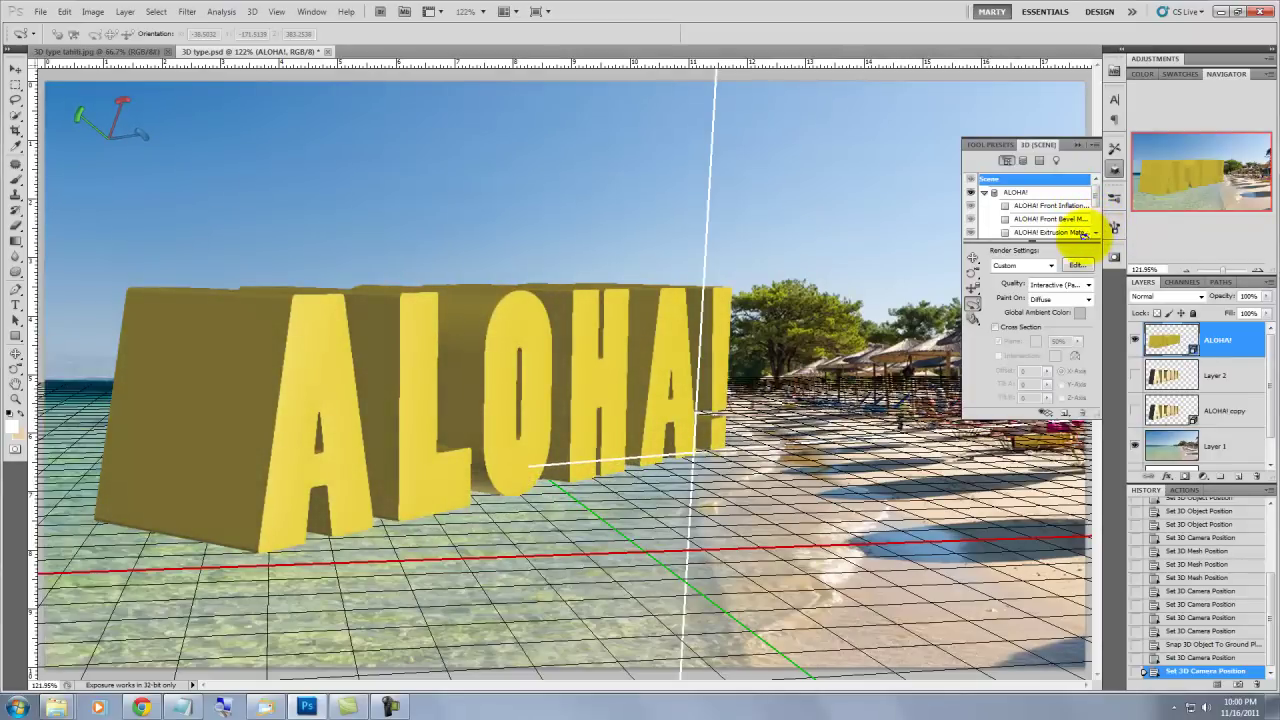
# Enable Ground Plane Shadow Catcher and bring up the render quality choices
pyautogui.click(1094, 145)
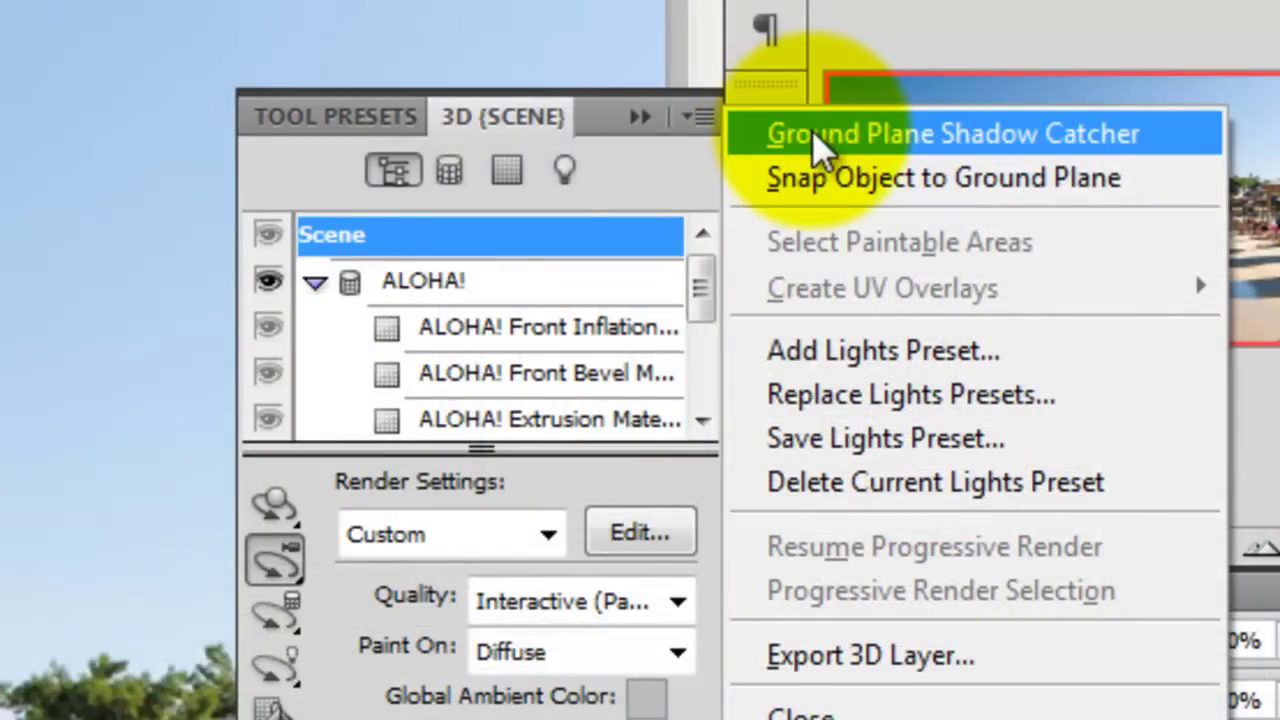
pyautogui.click(812, 130)
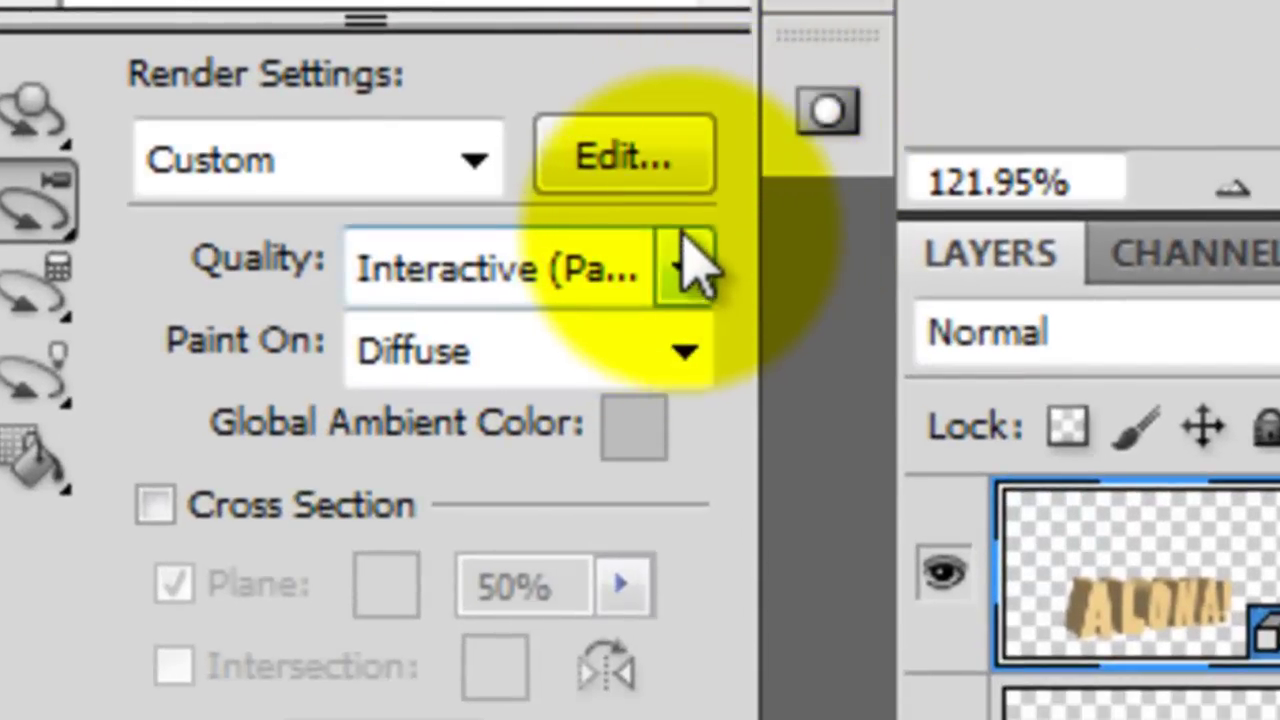
pyautogui.click(682, 266)
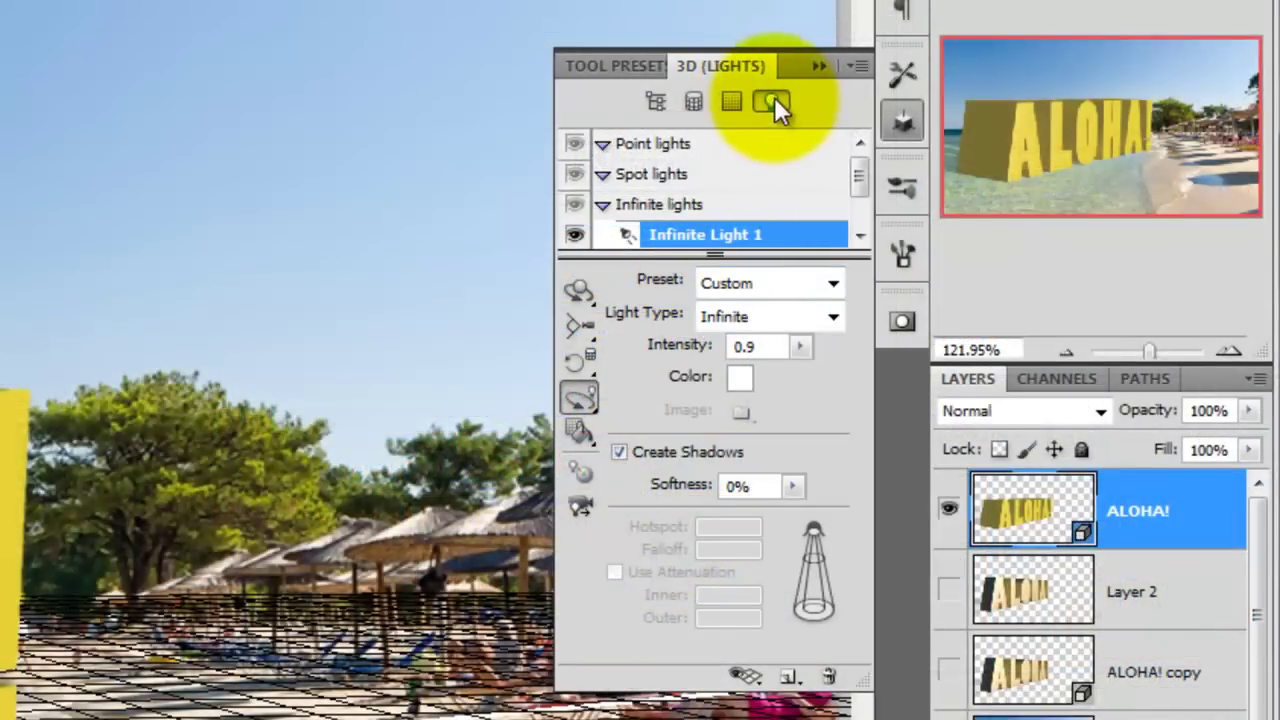
# Scroll the lights list and select Infinite Light 2, showing its 0.4 intensity
pyautogui.scroll(-2, 850, 211)
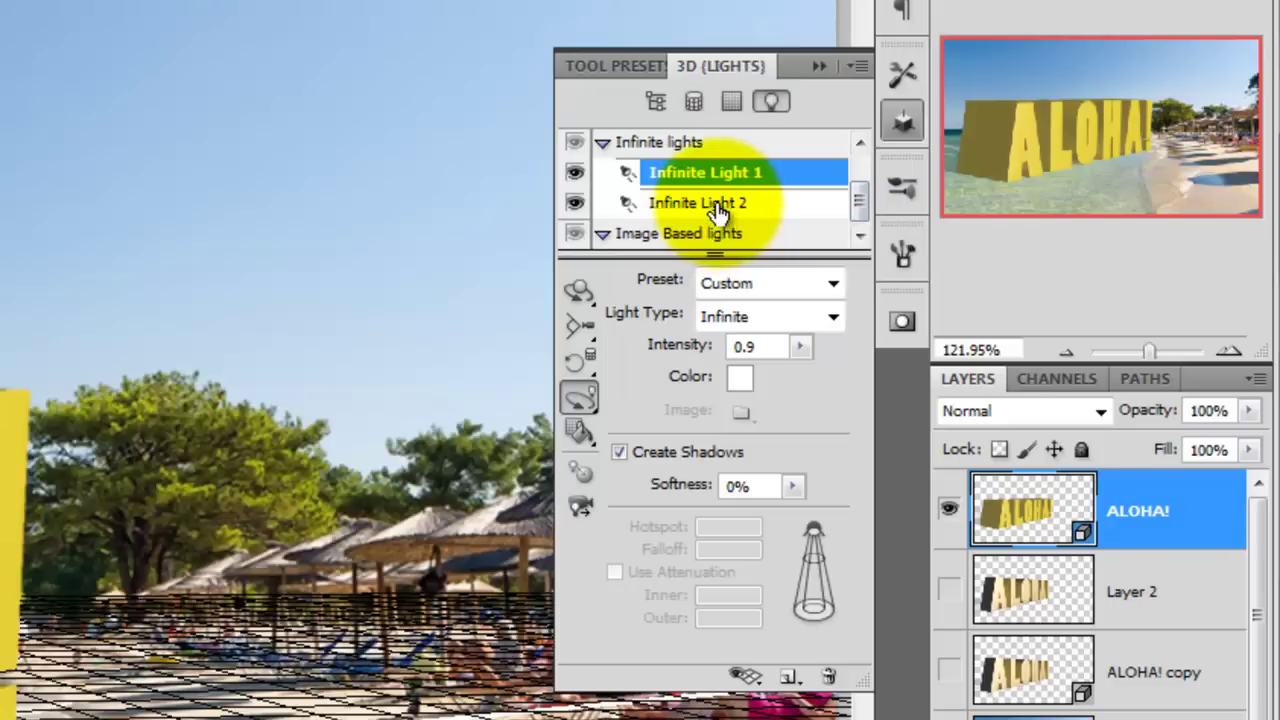
pyautogui.click(718, 204)
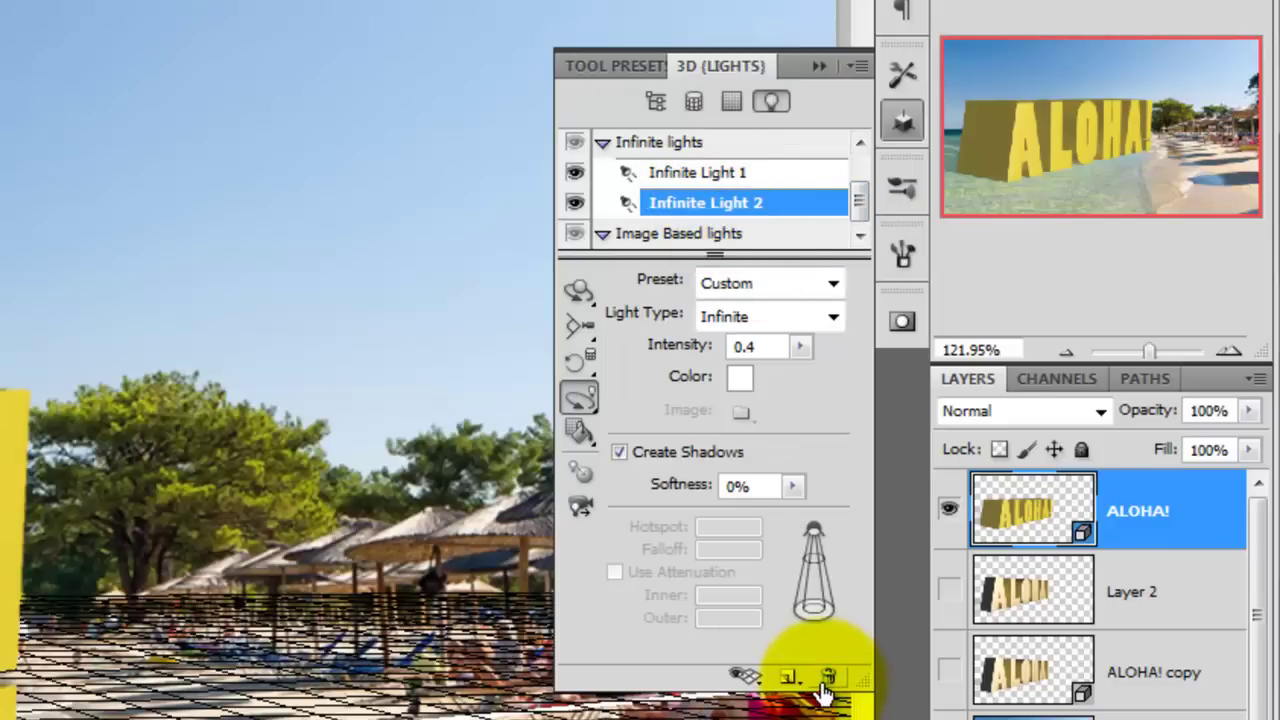